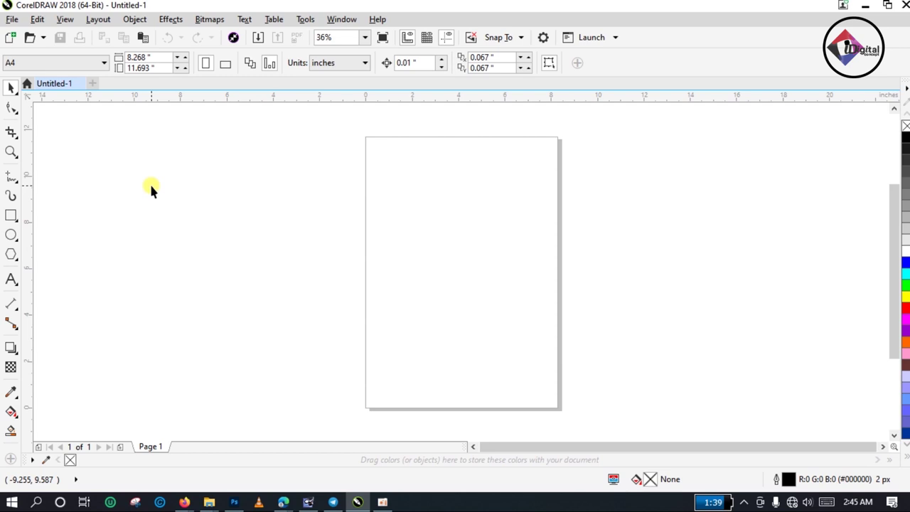
Step: Start a new document in RGB colour mode and name it 2022
left_click(14, 20)
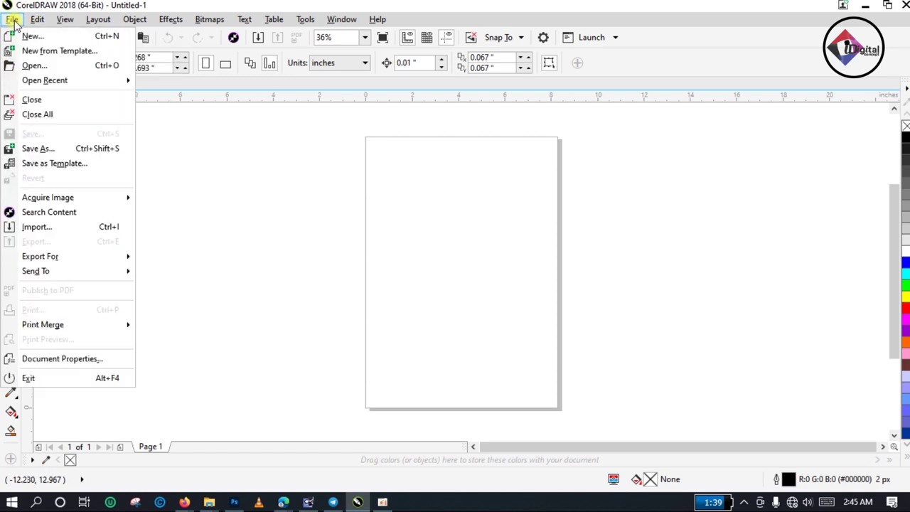
left_click(22, 36)
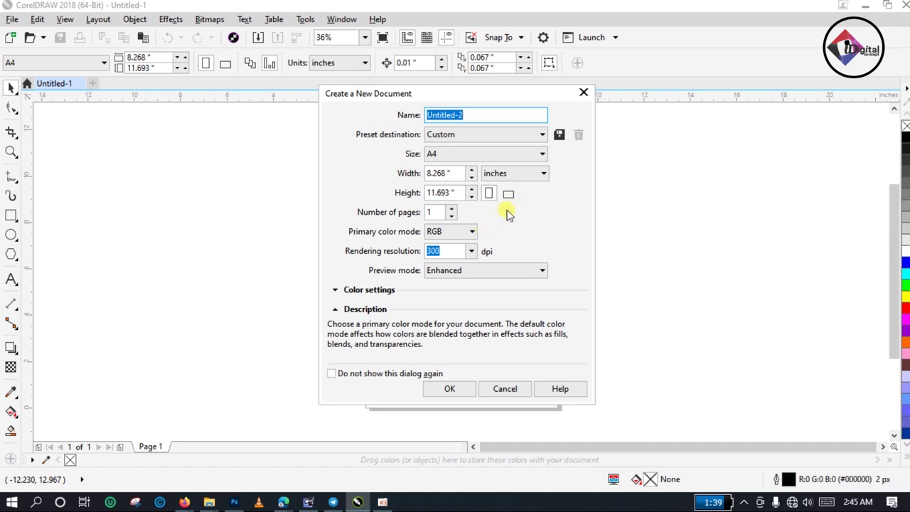
left_click(470, 234)
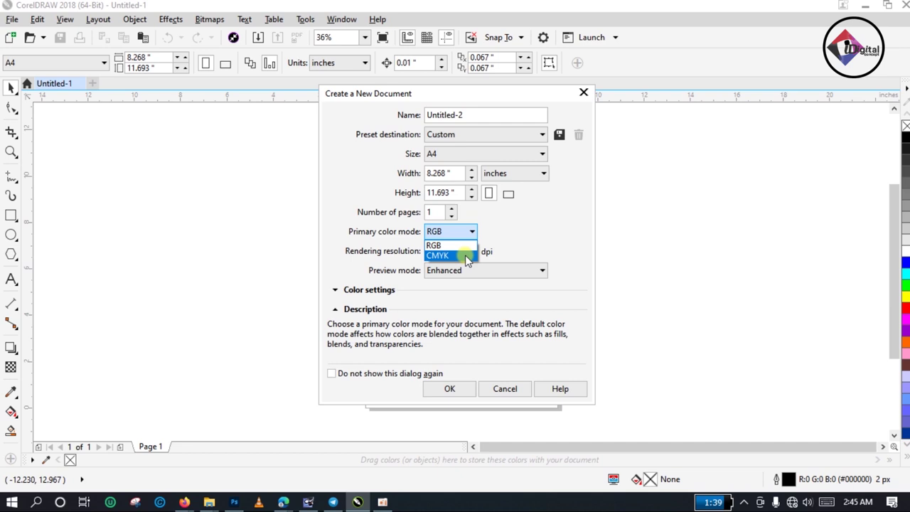
left_click(520, 240)
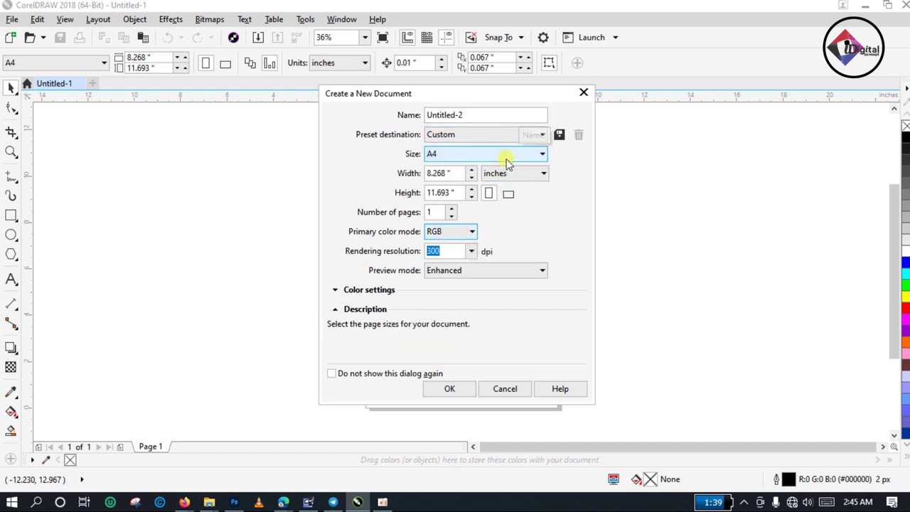
left_click(495, 114)
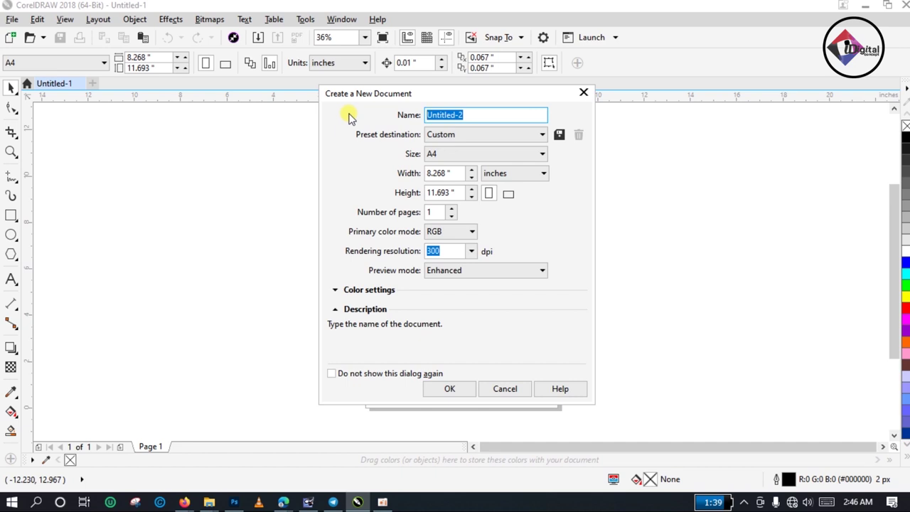
type("2022")
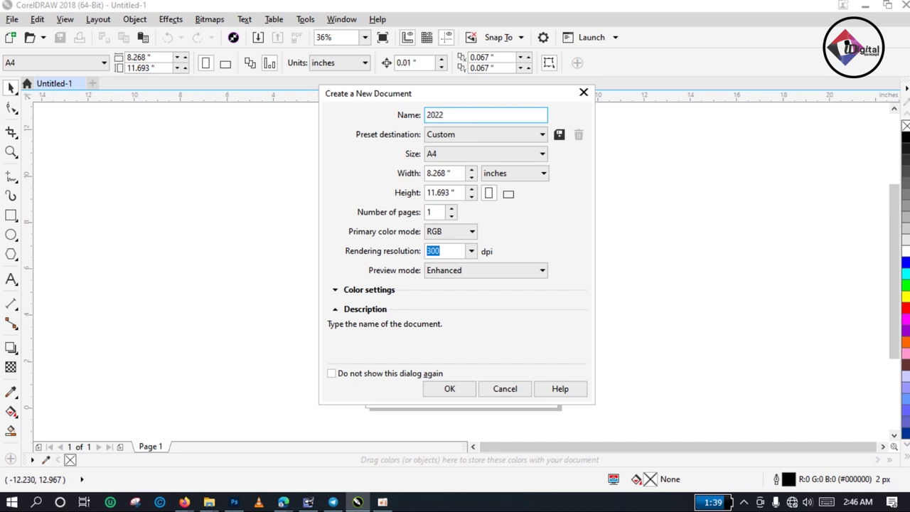
left_click(507, 134)
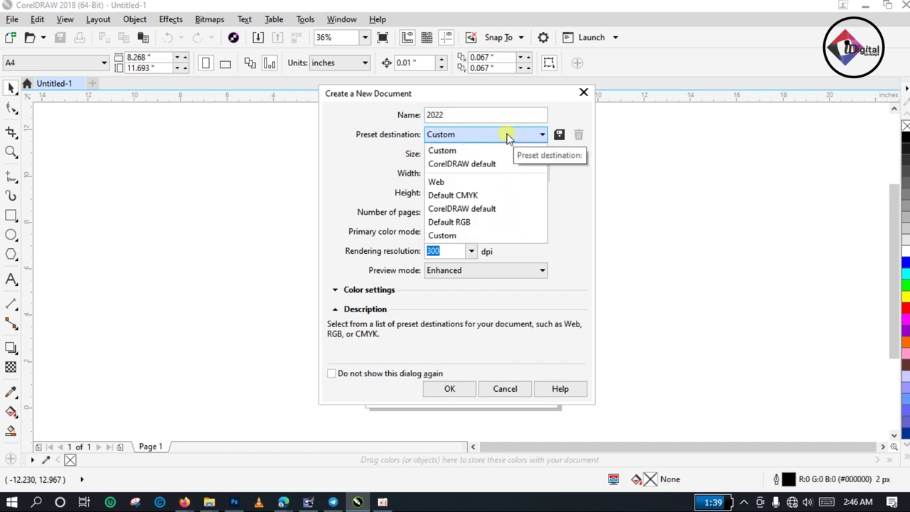
left_click(507, 134)
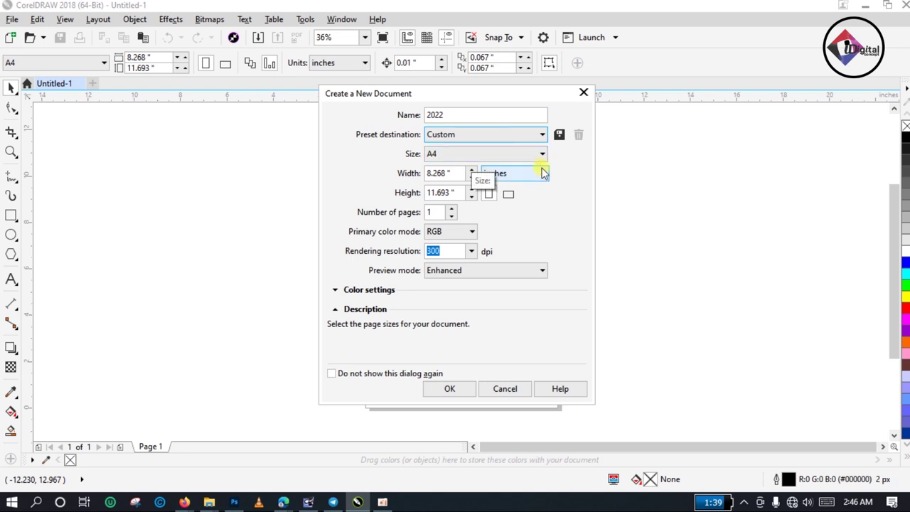
left_click(494, 155)
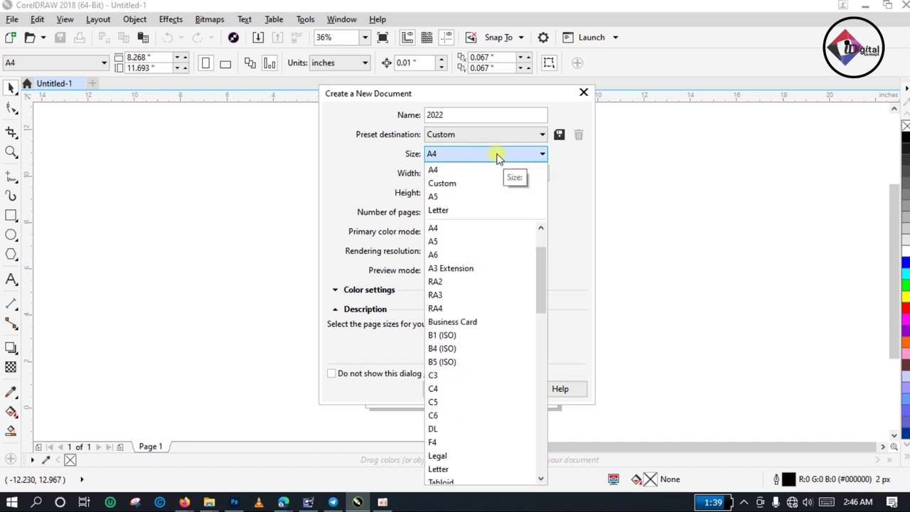
left_click(498, 156)
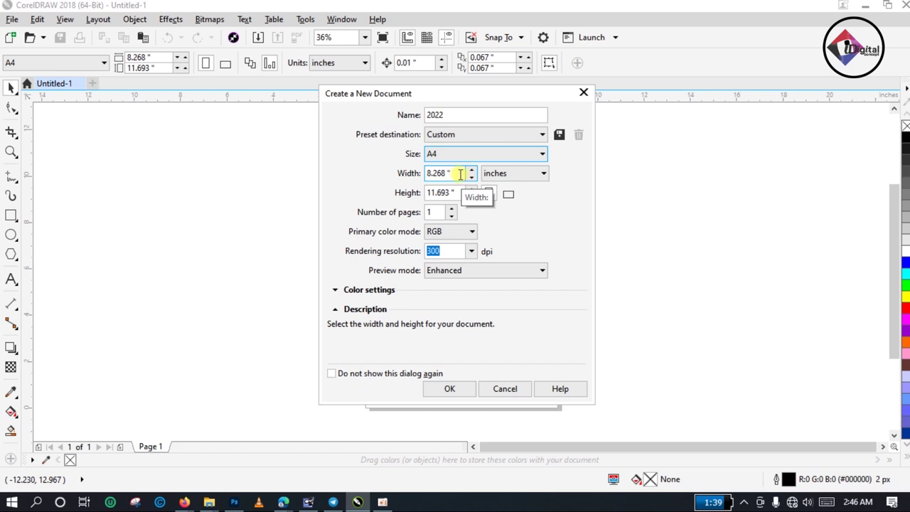
Step: Set the page to 6 inches wide and 9 inches high, and create the document
double_click(458, 175)
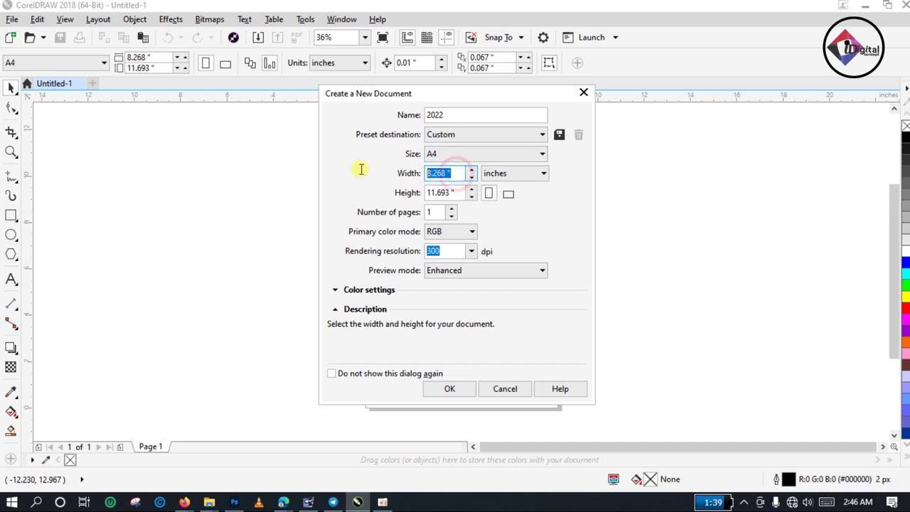
type("6")
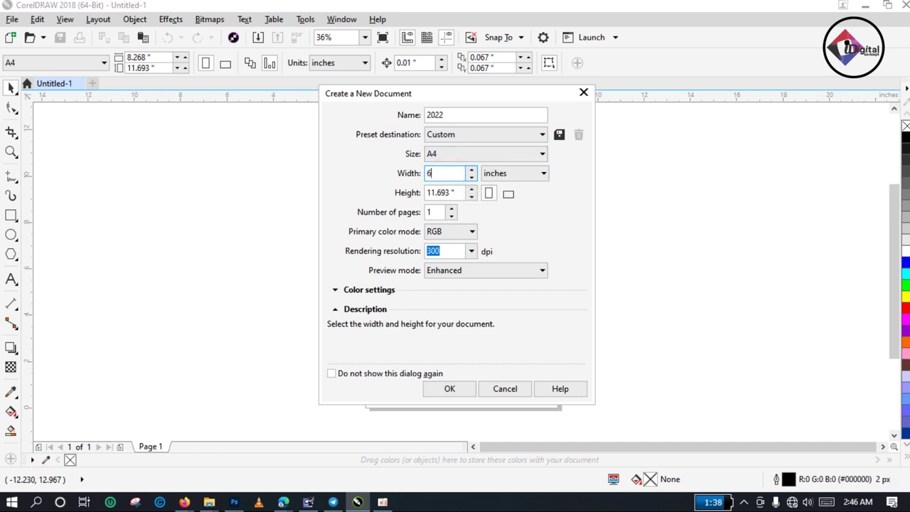
double_click(461, 193)
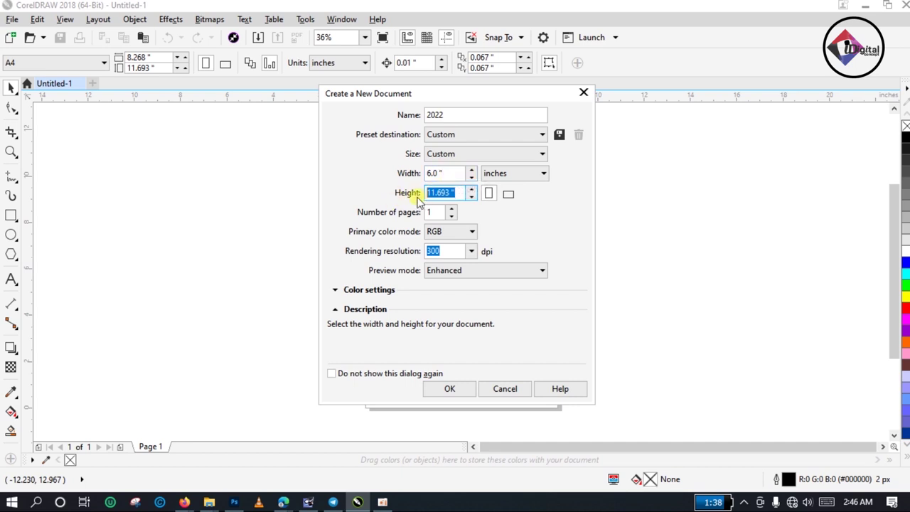
type("9")
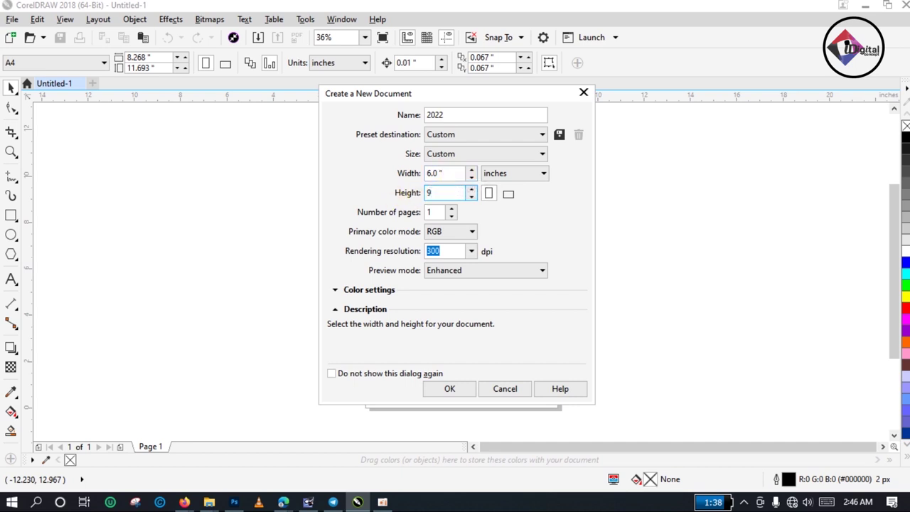
key("Tab")
double_click(437, 183)
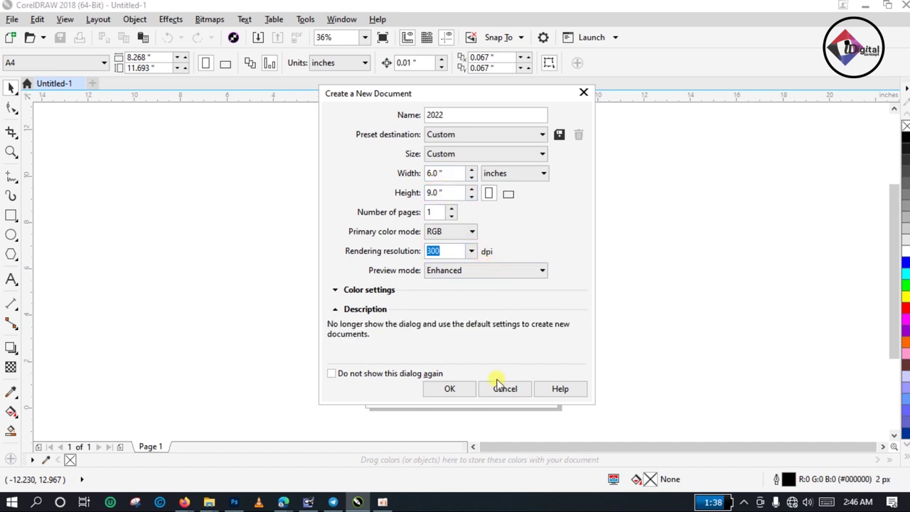
left_click(453, 390)
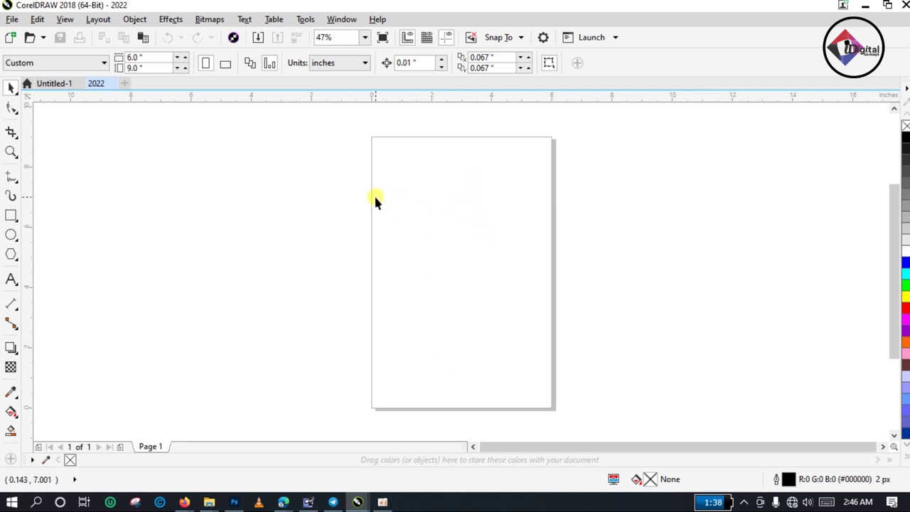
double_click(130, 58)
type("10")
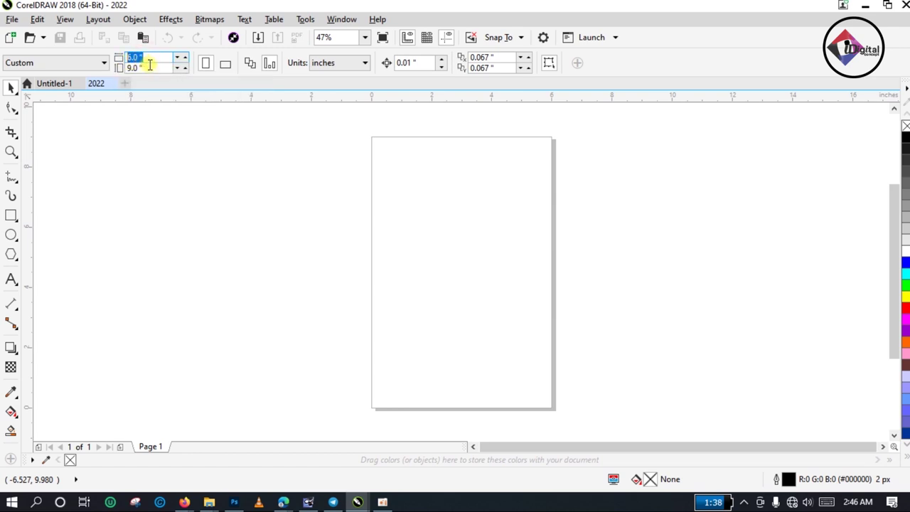
double_click(153, 59)
left_click(154, 67)
double_click(163, 68)
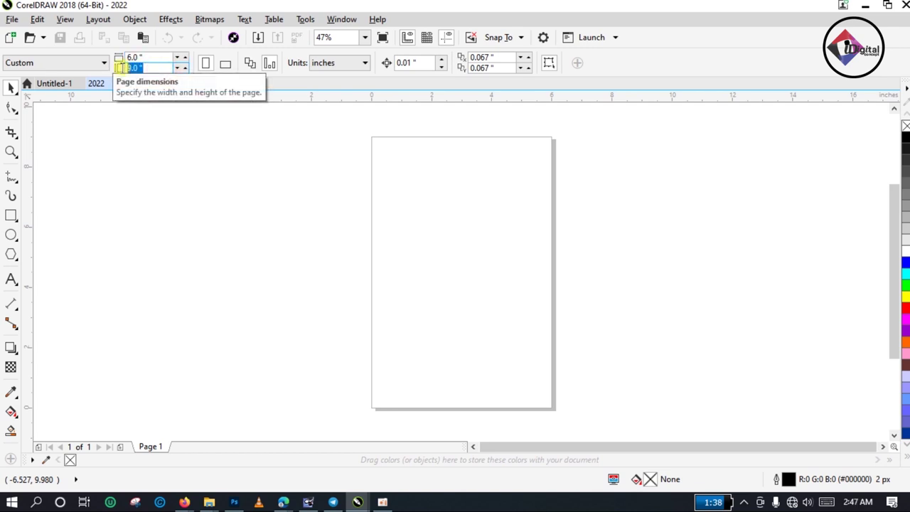
left_click(233, 184)
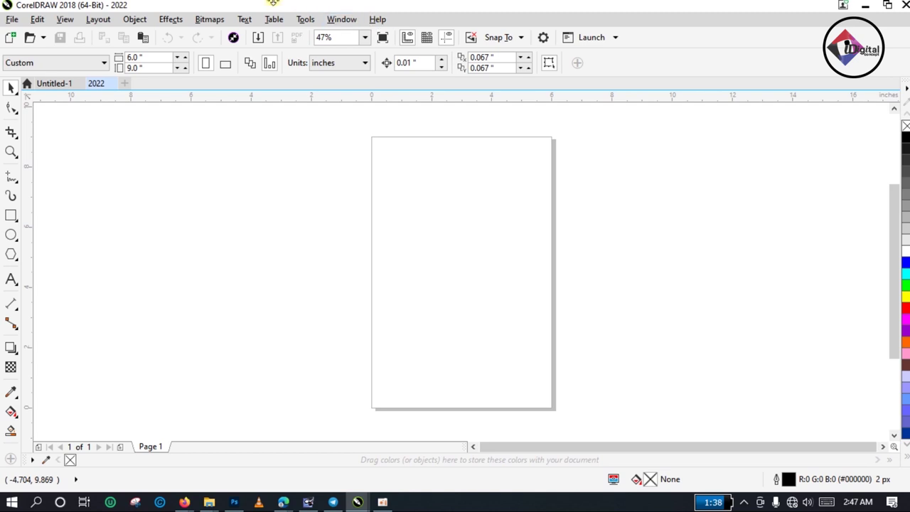
Step: Run the Wizard.CreateCalendar macro from the CalendarWizard (CalendarWizard.gms) project
left_click(306, 20)
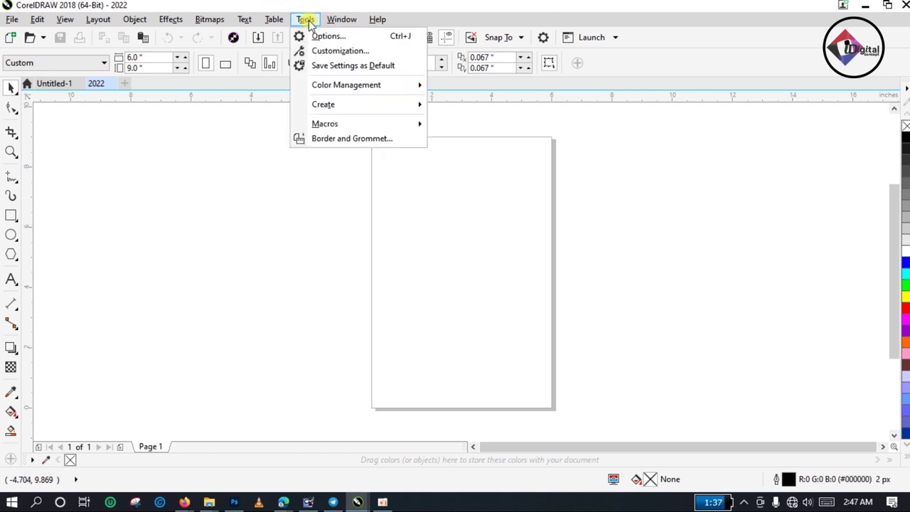
mouse_move(345, 120)
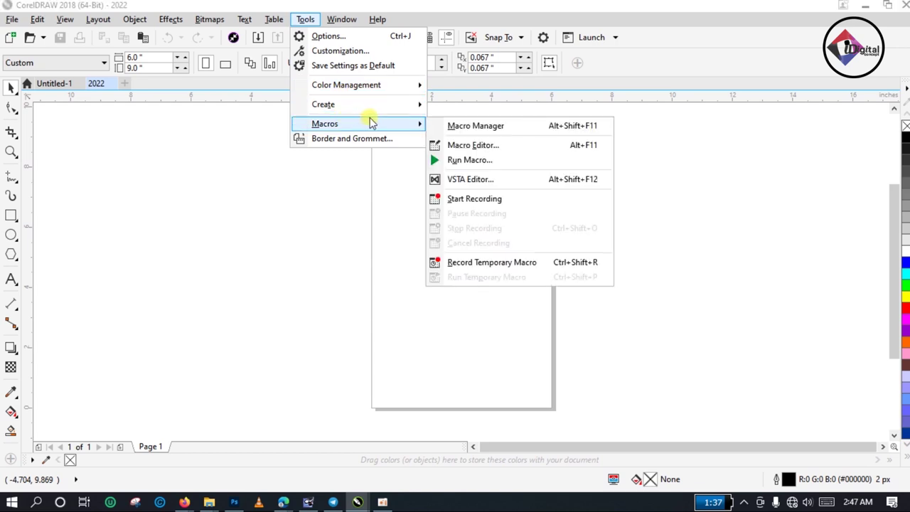
left_click(505, 164)
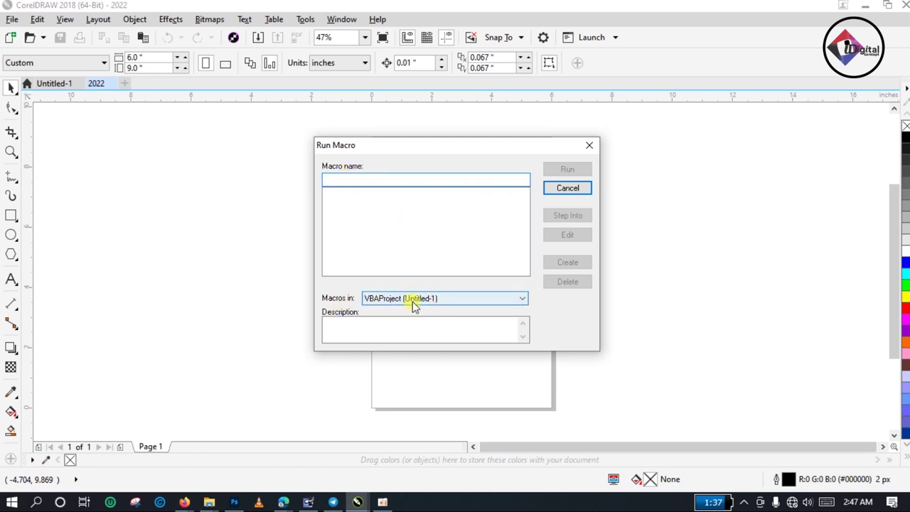
left_click(524, 301)
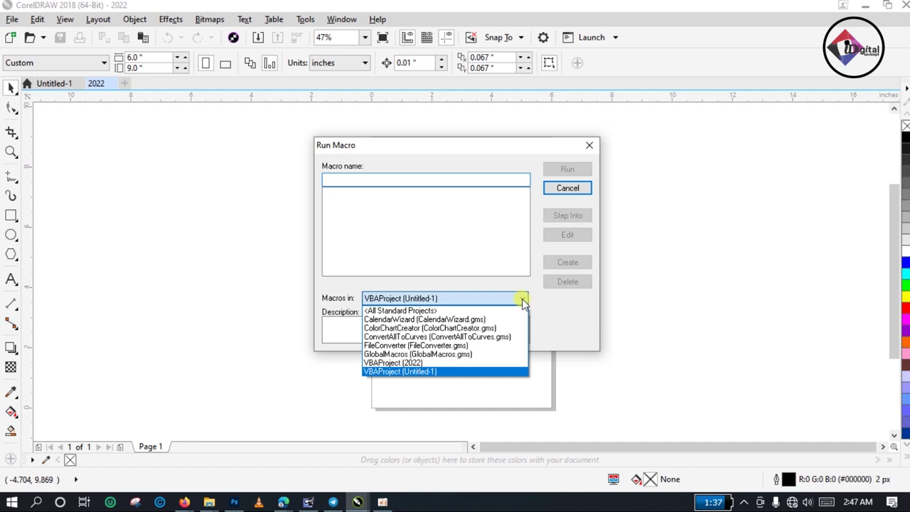
left_click(487, 321)
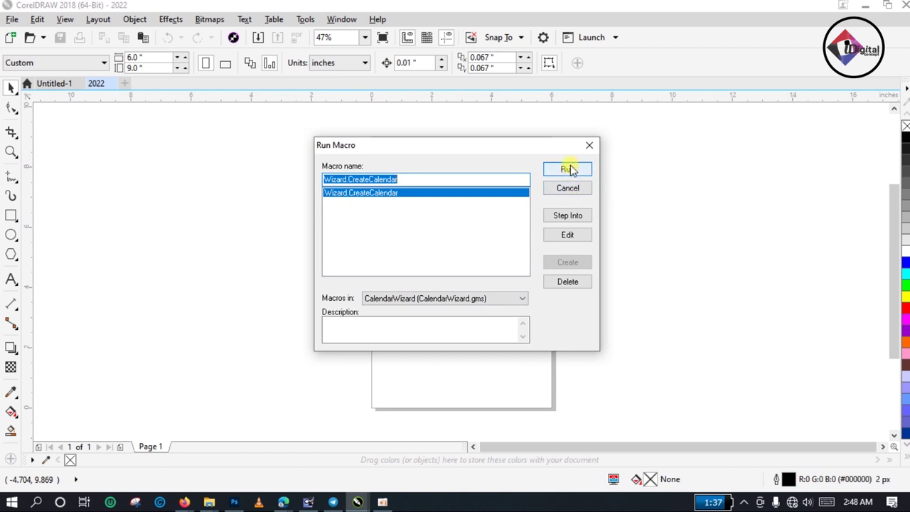
left_click(568, 171)
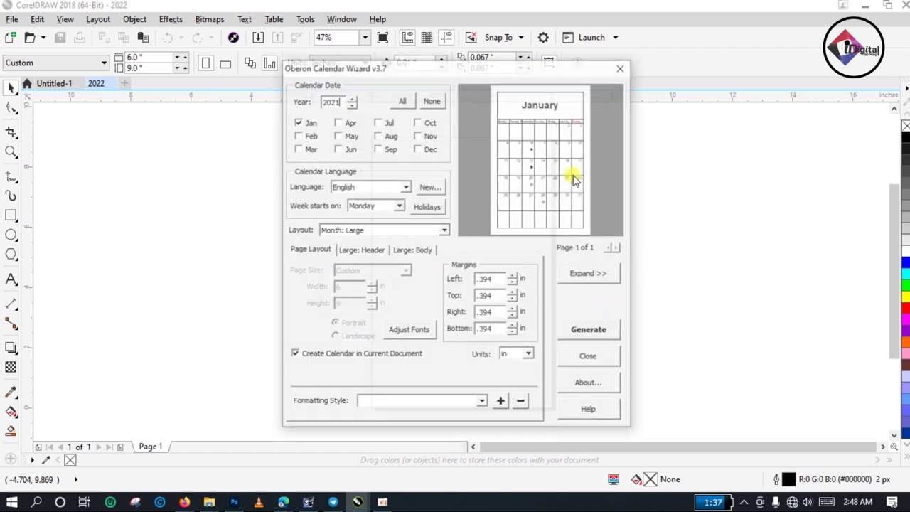
mouse_move(436, 71)
left_mouse_down()
mouse_move(463, 71)
mouse_move(441, 69)
left_mouse_up()
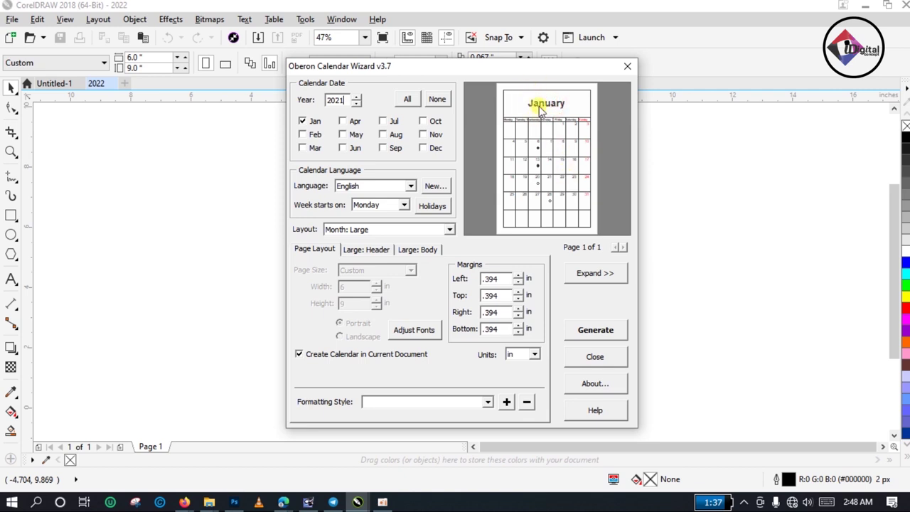
Step: Set the calendar year to 2022 in the Calendar Wizard
left_click(358, 99)
double_click(340, 100)
left_click(343, 98)
left_click(351, 148)
Step: Include the months February through December in the calendar in addition to January
left_click(303, 135)
left_click(302, 148)
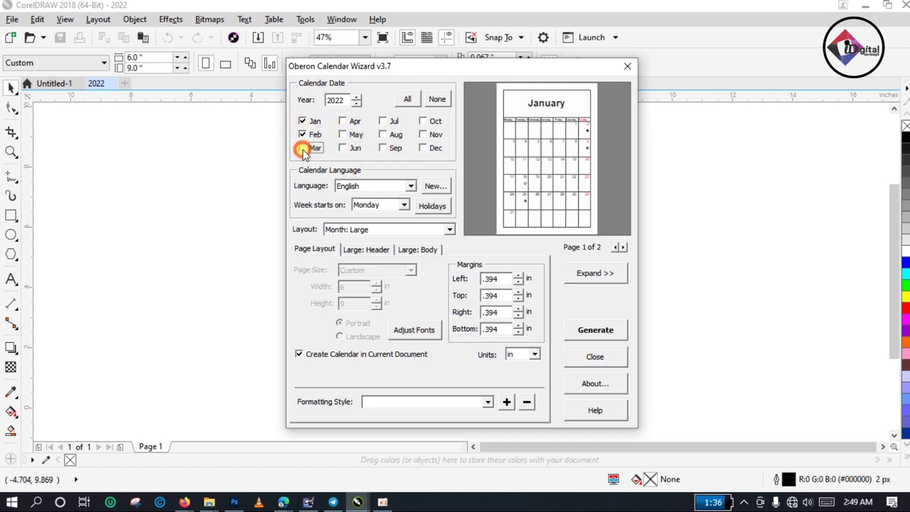
left_click(343, 122)
left_click(342, 135)
left_click(343, 148)
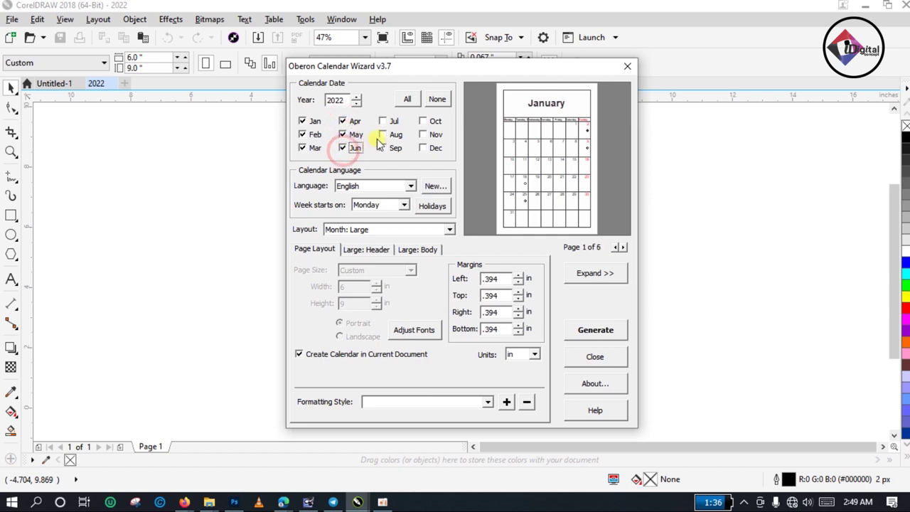
left_click(384, 122)
left_click(384, 135)
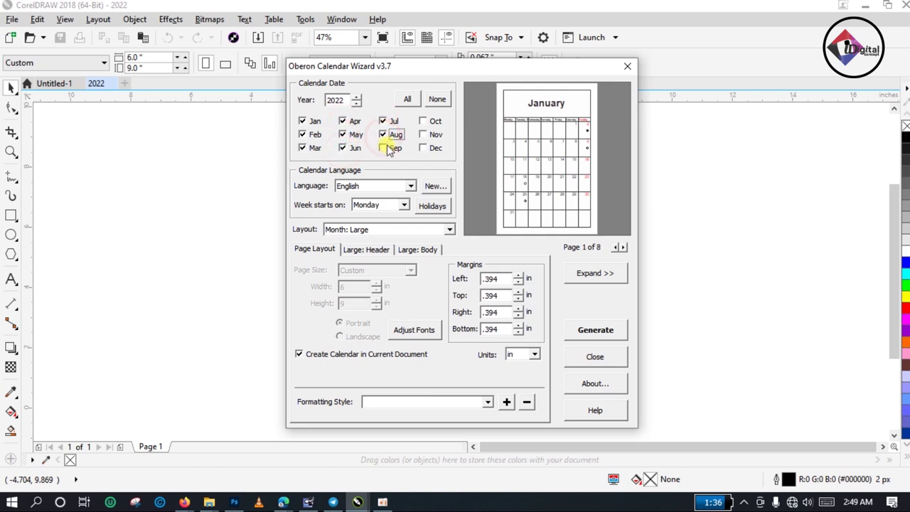
left_click(385, 149)
left_click(424, 121)
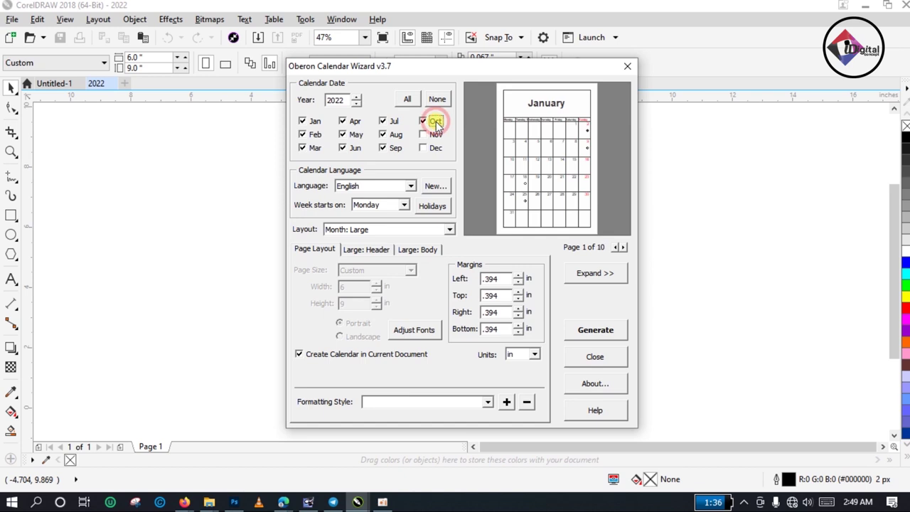
left_click(424, 136)
left_click(423, 150)
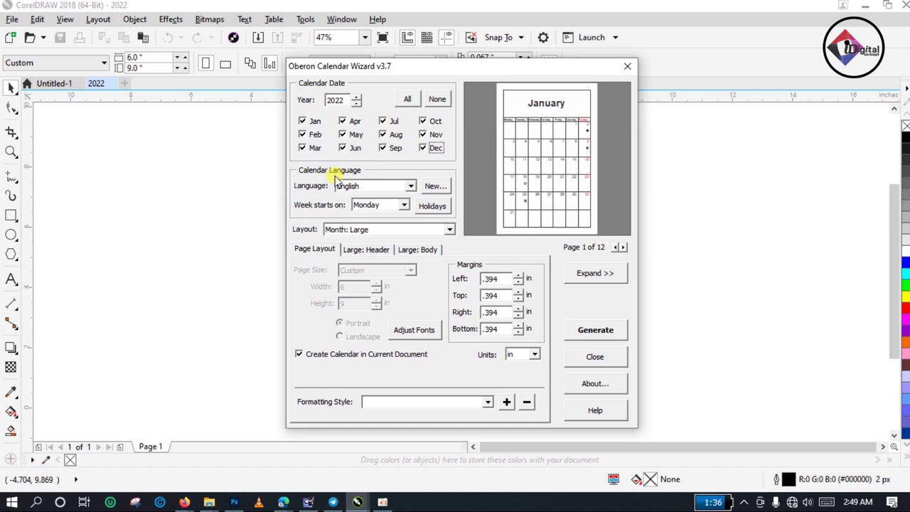
Step: Try English (Canada) as the calendar language and change it to Danish
left_click(410, 186)
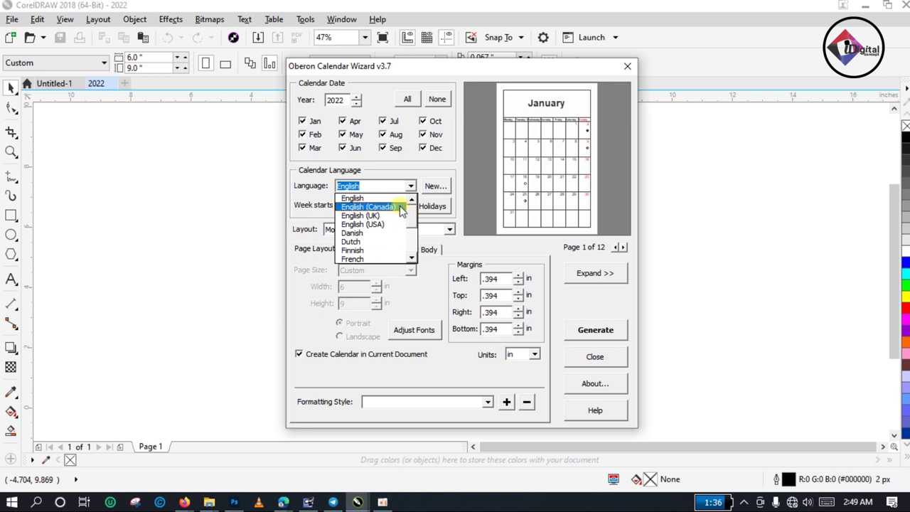
left_click(401, 207)
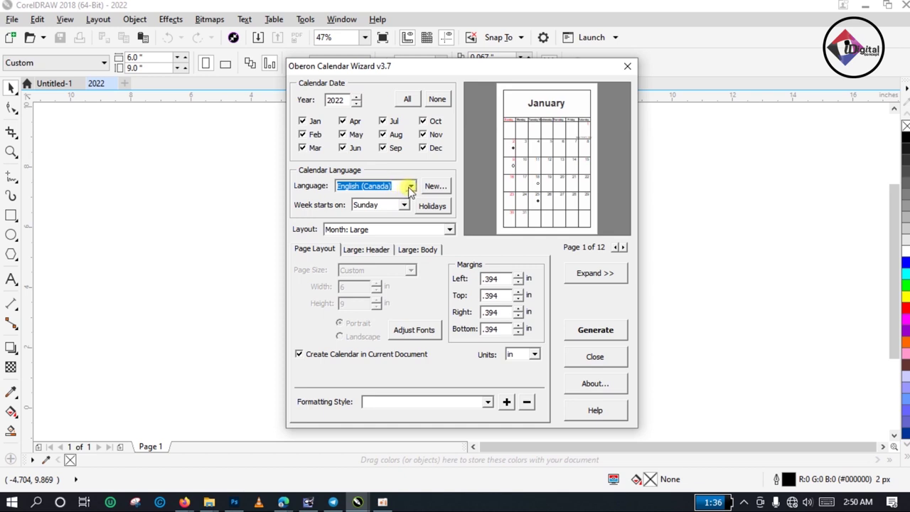
left_click(410, 187)
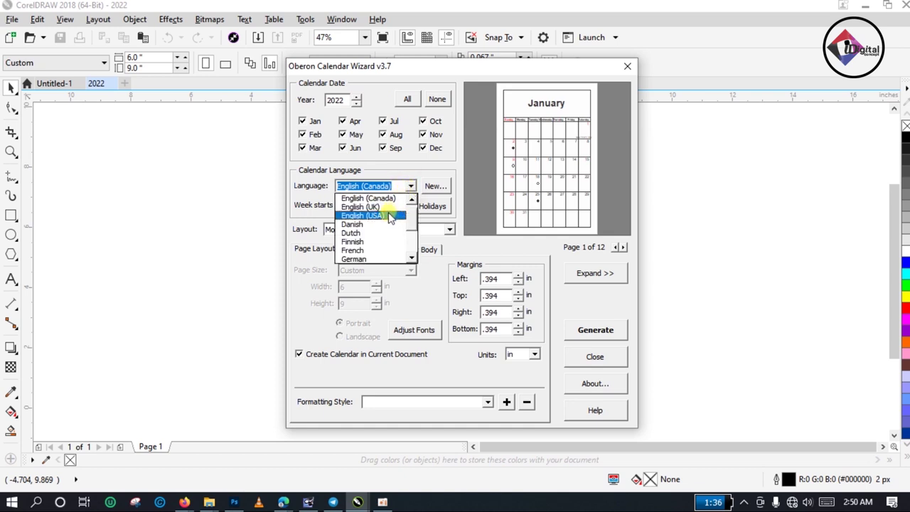
left_click(377, 224)
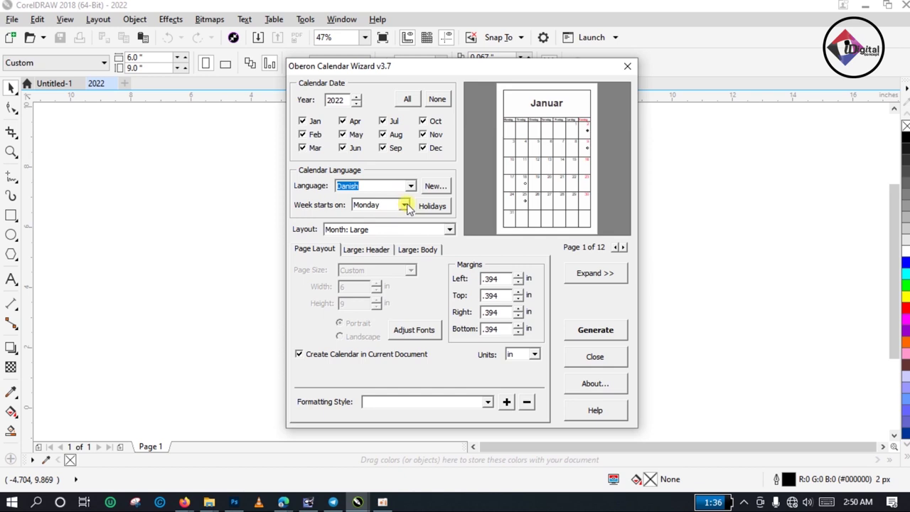
Step: Compare English (Canada) with Danish as the calendar language, ending on Danish
left_click(584, 135)
left_click(412, 186)
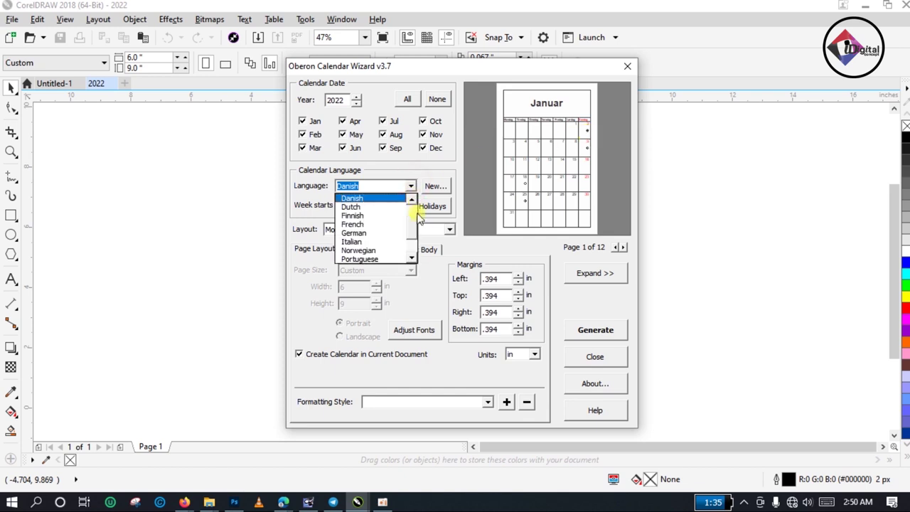
scroll(417, 226, "up", 2)
left_click(387, 207)
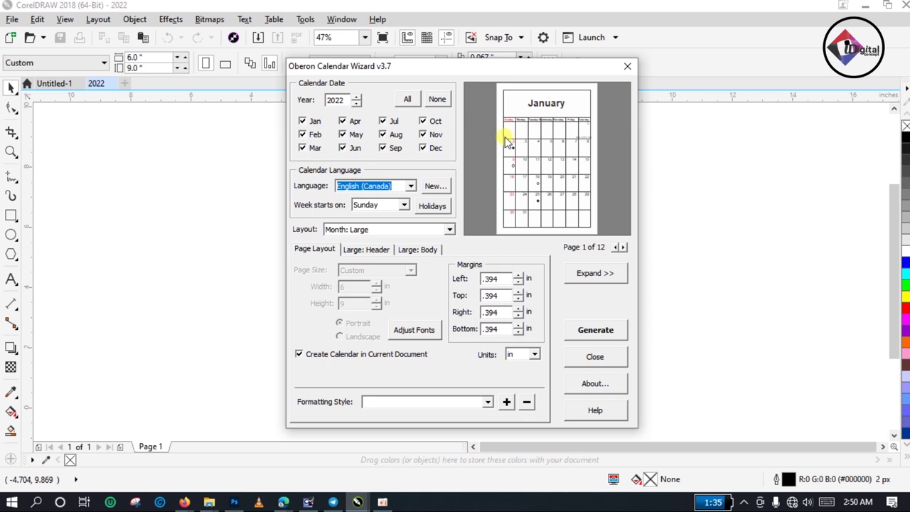
left_click(411, 186)
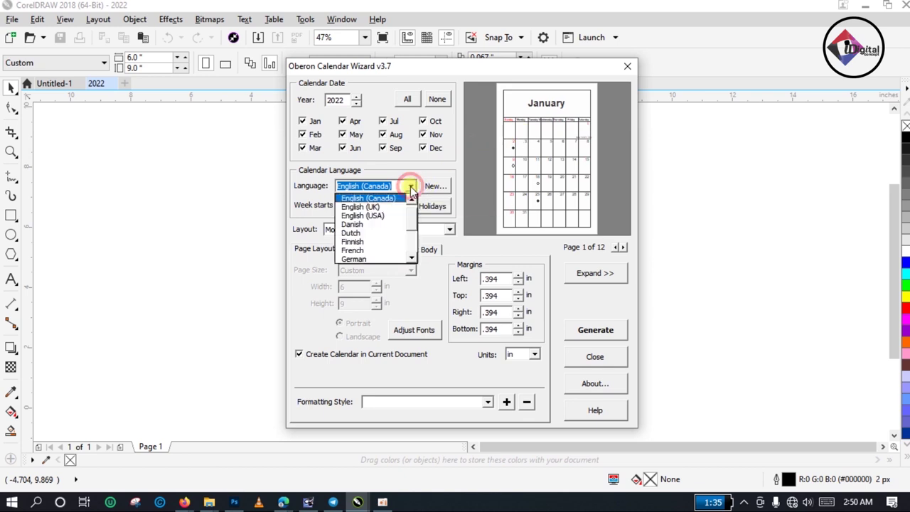
left_click(393, 224)
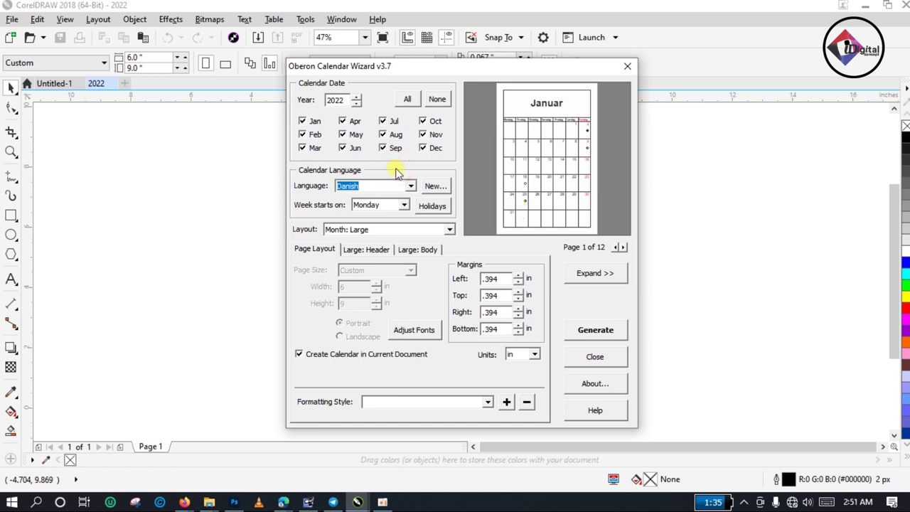
Step: Set the calendar language to English (UK) and make the week start on Monday
left_click(412, 188)
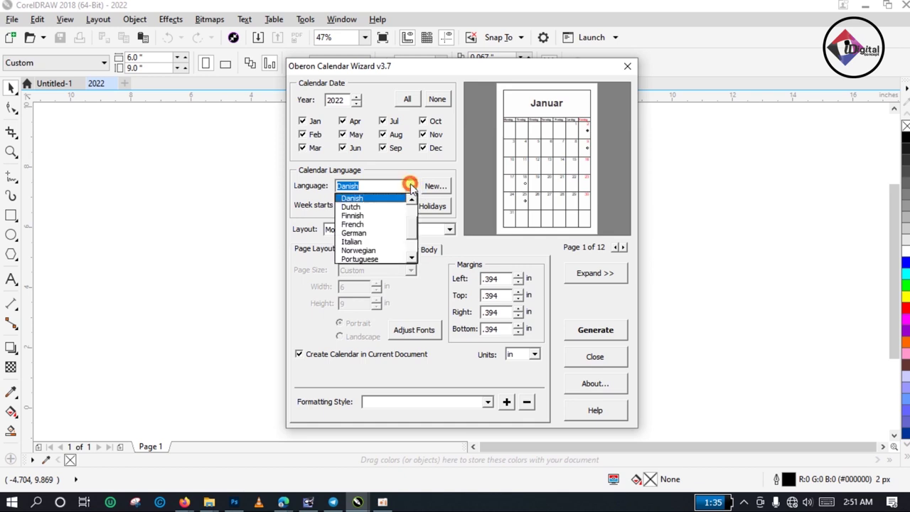
scroll(416, 221, "up", 1)
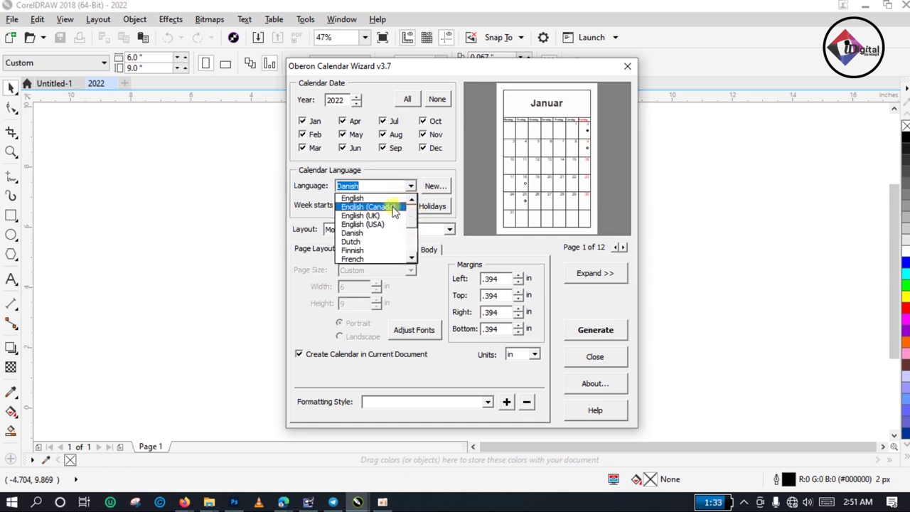
left_click(384, 216)
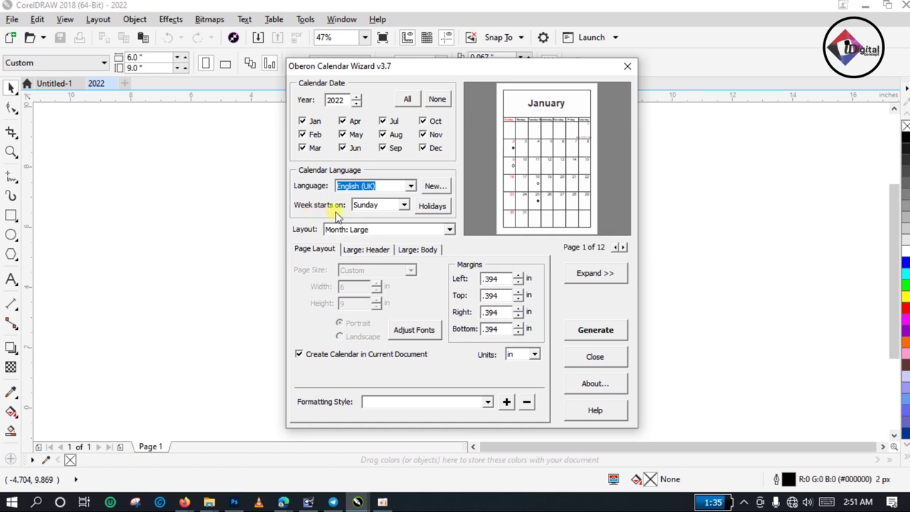
left_click(403, 205)
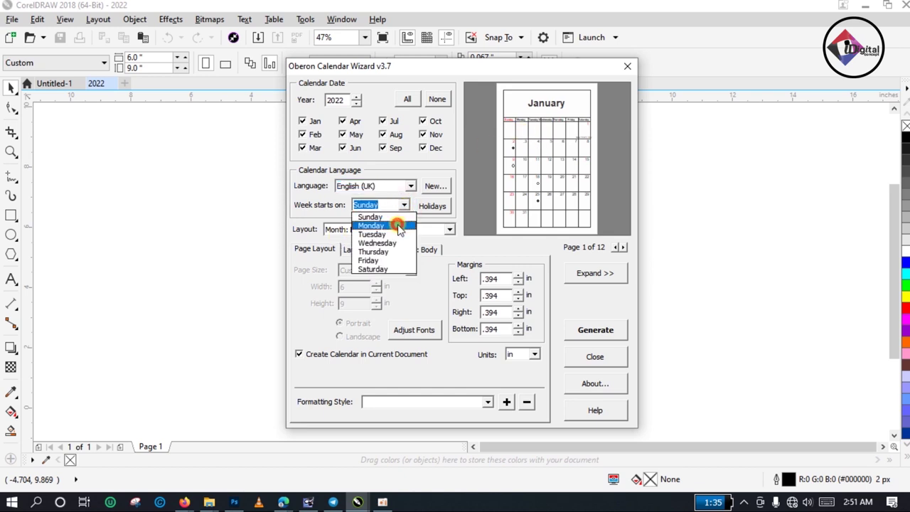
left_click(399, 226)
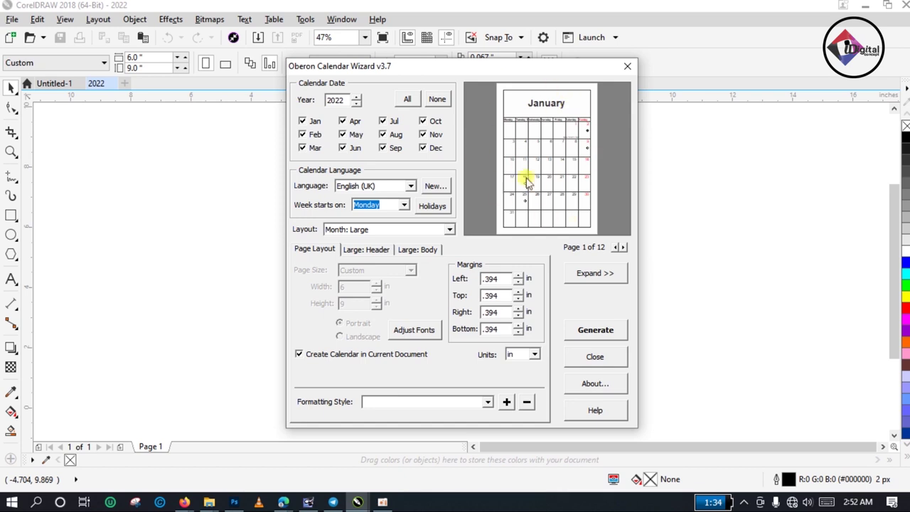
Step: Expand the wizard to the large calendar preview and move its window so the whole preview fits on screen
left_click(593, 275)
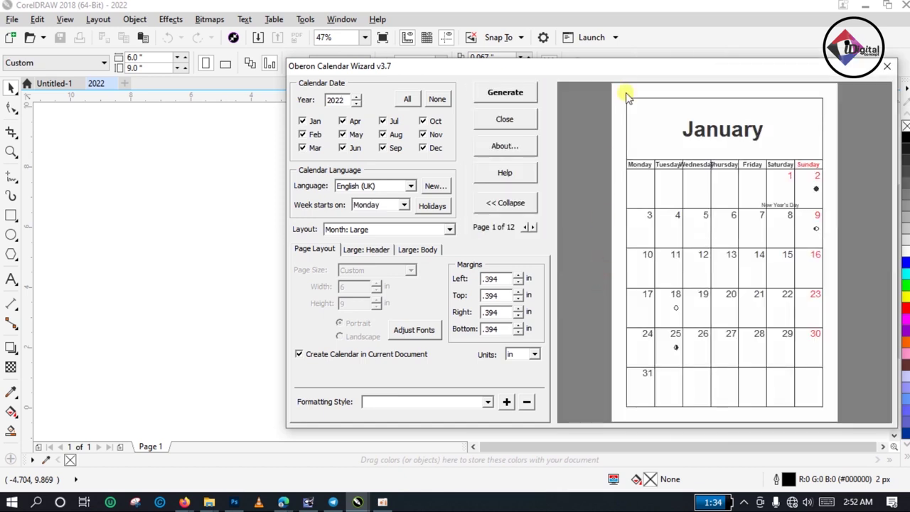
left_click_drag(640, 66, 522, 53)
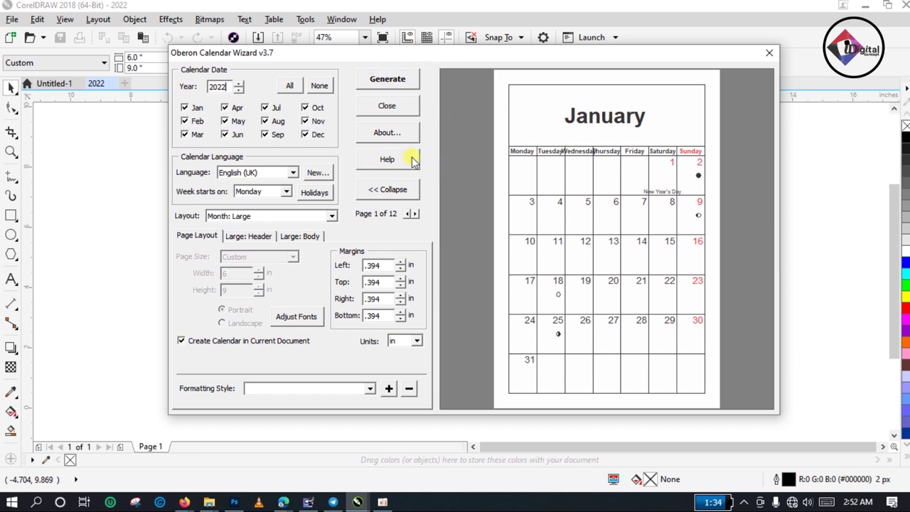
left_click(396, 191)
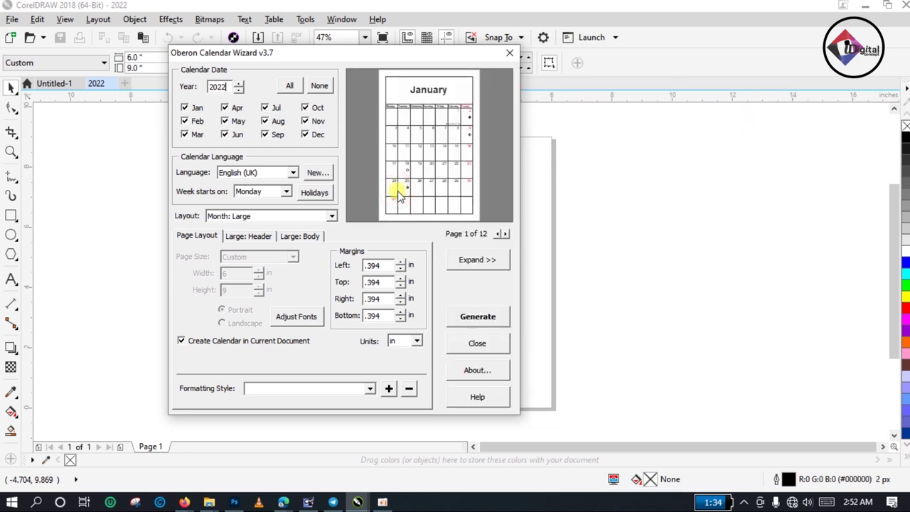
left_click(480, 268)
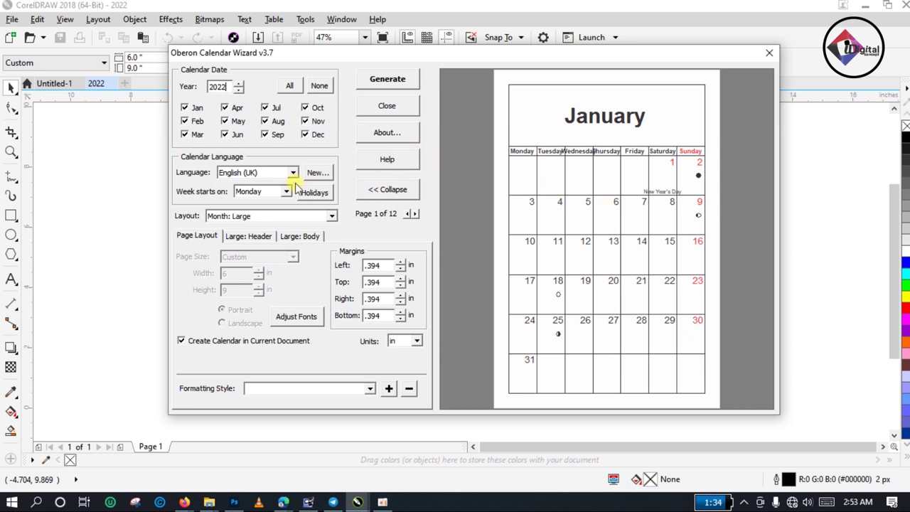
Step: Try the Month: Large and Month: Large + 2 Small calendar layouts
left_click(332, 217)
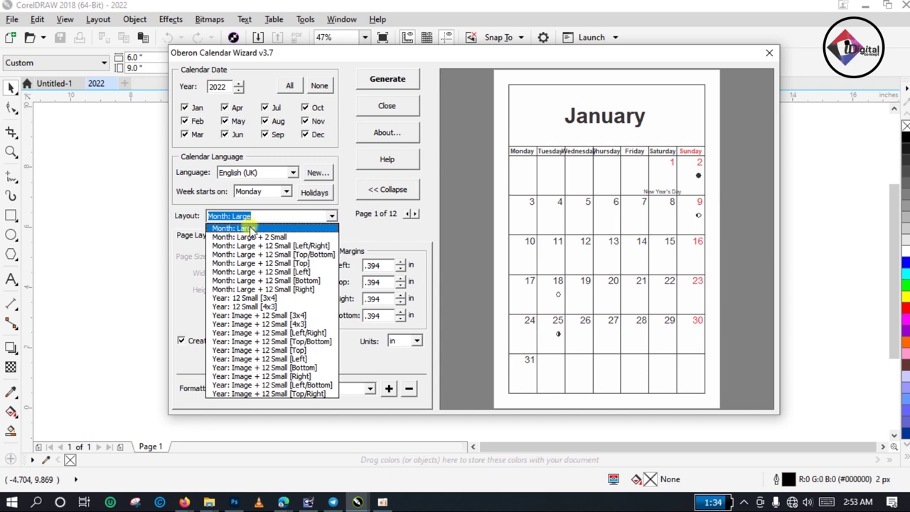
left_click(251, 229)
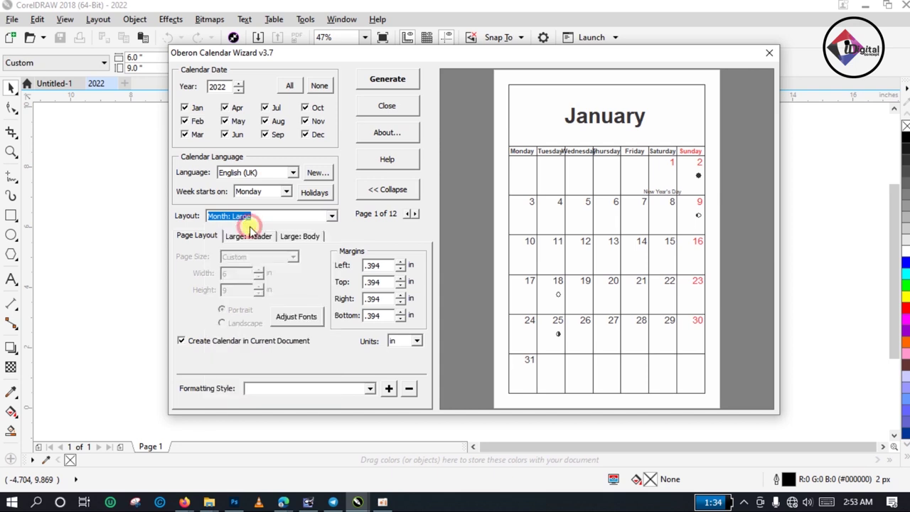
left_click(331, 218)
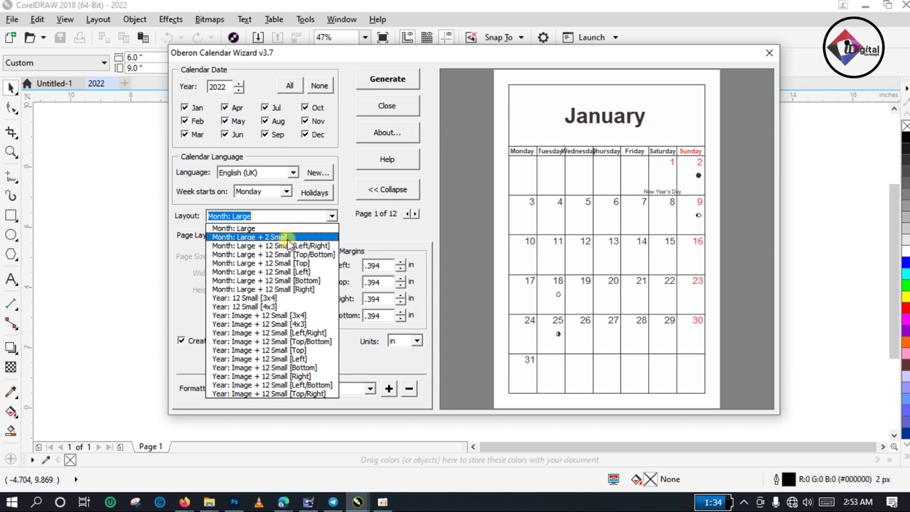
left_click(292, 238)
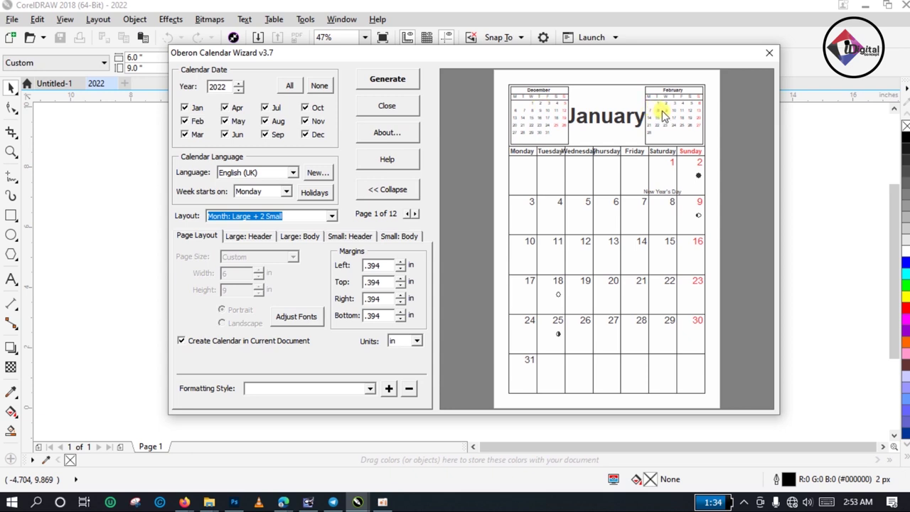
Step: Try the yearly layouts Year: 12 Small [3x4], Year: Image + 12 Small [Left] and Year: Image + 12 Small [Bottom]
left_click(332, 216)
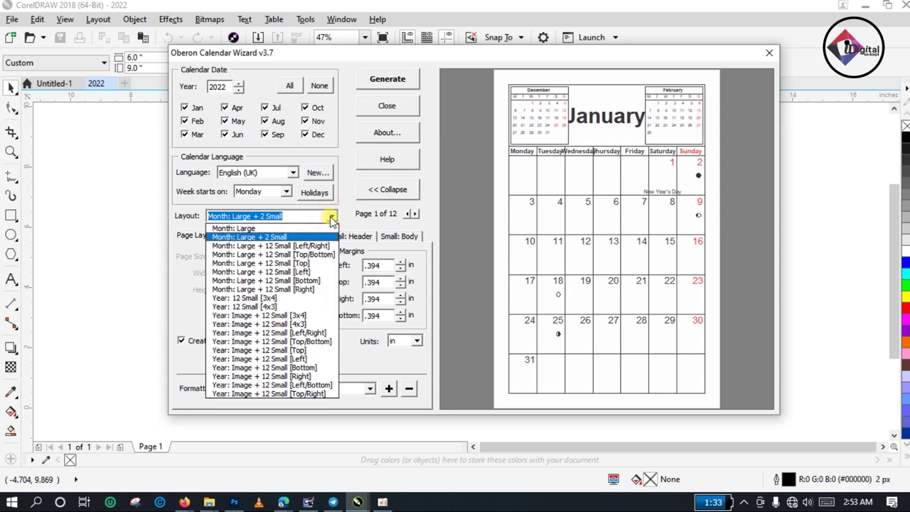
left_click(285, 298)
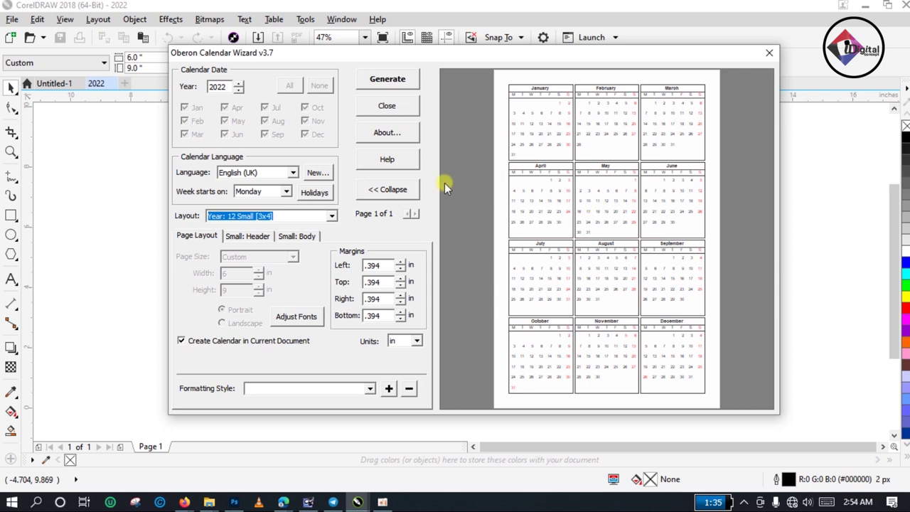
left_click(332, 217)
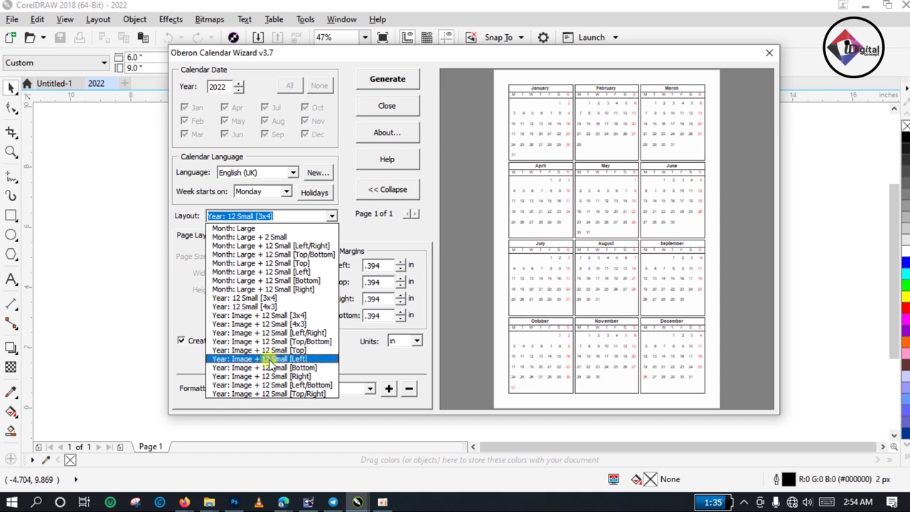
left_click(229, 359)
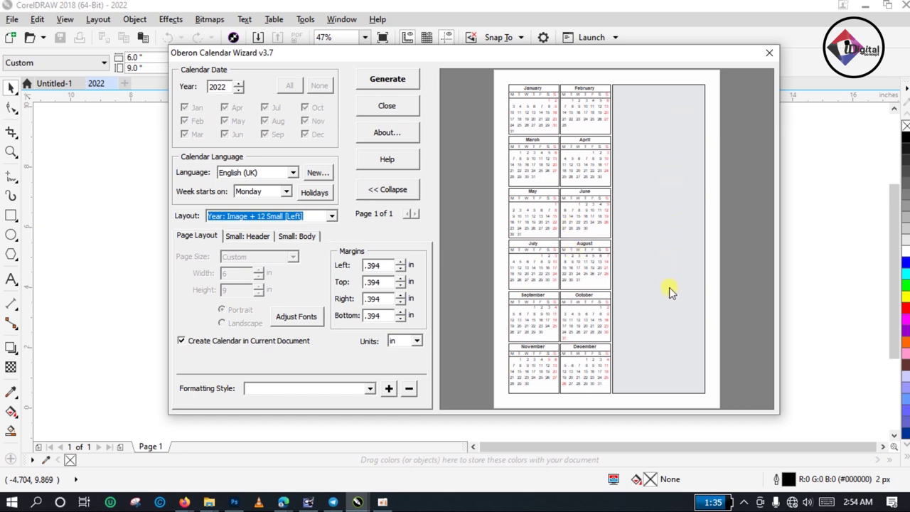
left_click(332, 219)
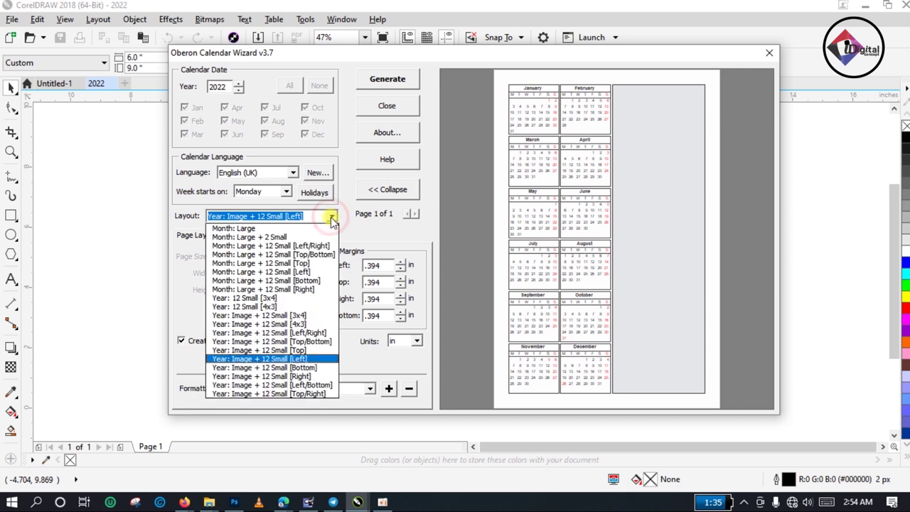
left_click(303, 369)
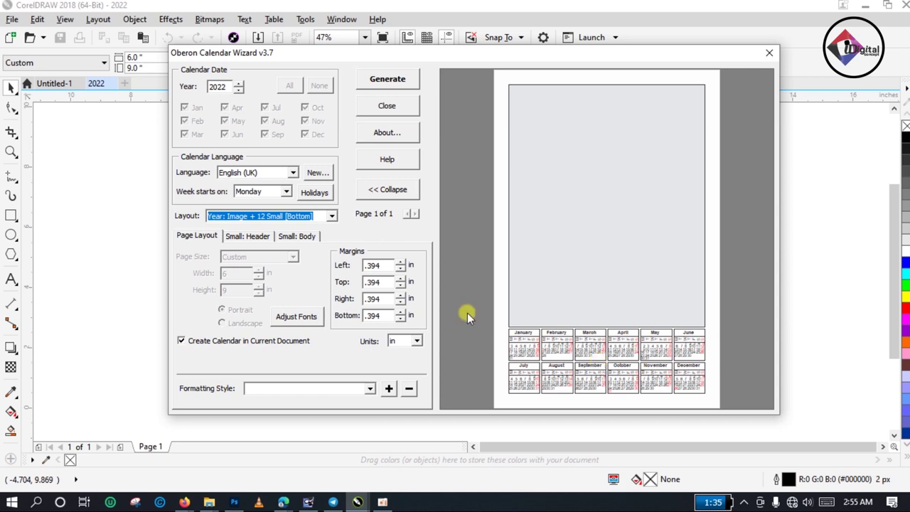
Step: Set the calendar layout to Year: 12 Small [3x4]
left_click(332, 217)
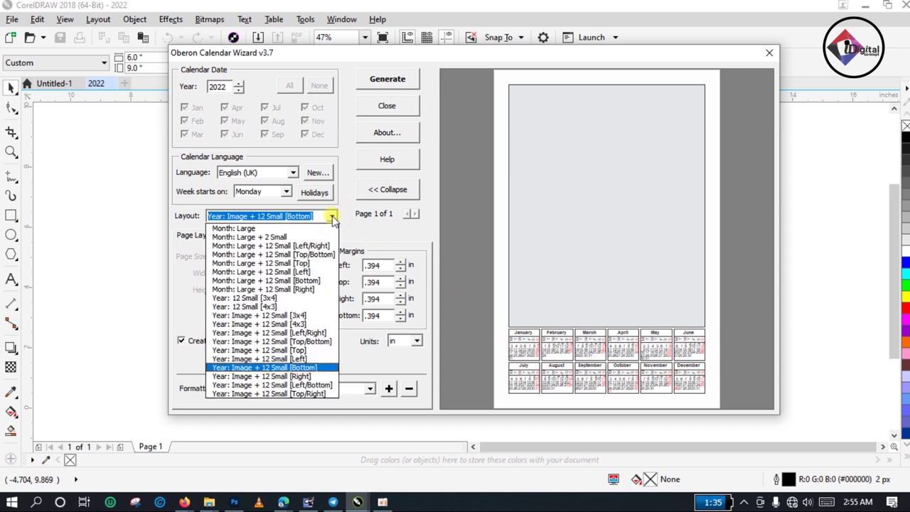
left_click(296, 298)
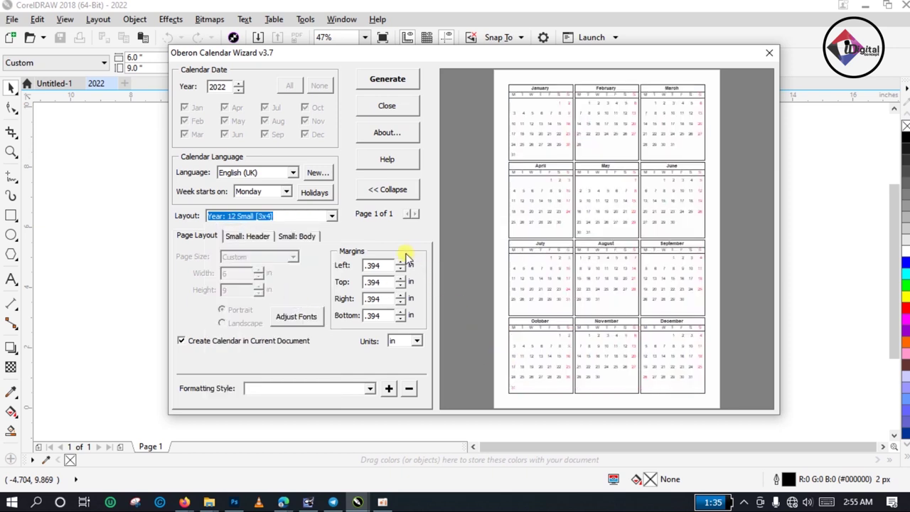
Step: Set the month title font of the small calendars to Bellinda script
left_click(249, 238)
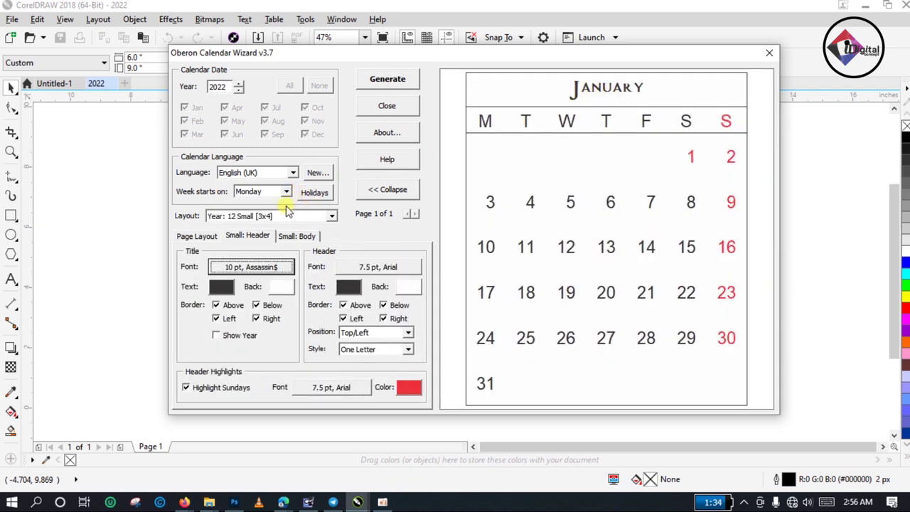
left_click(268, 268)
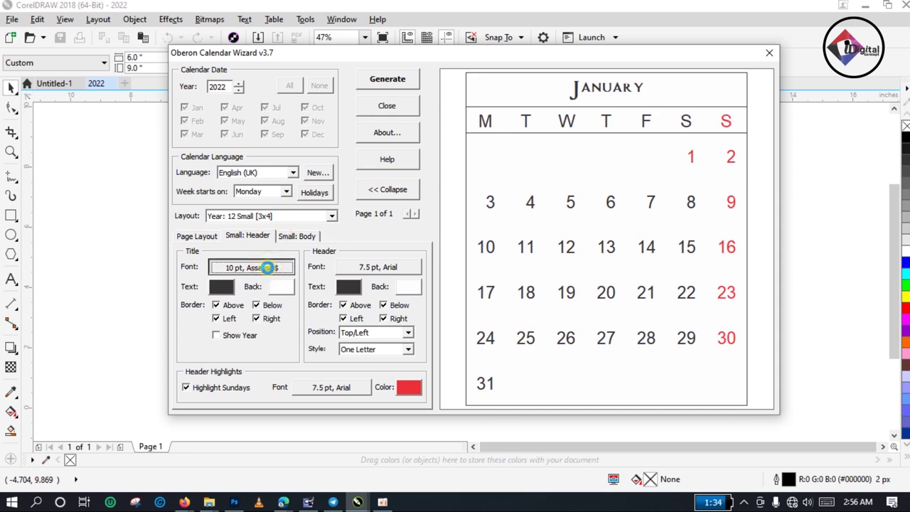
left_click_drag(466, 86, 220, 69)
left_click_drag(203, 180, 203, 183)
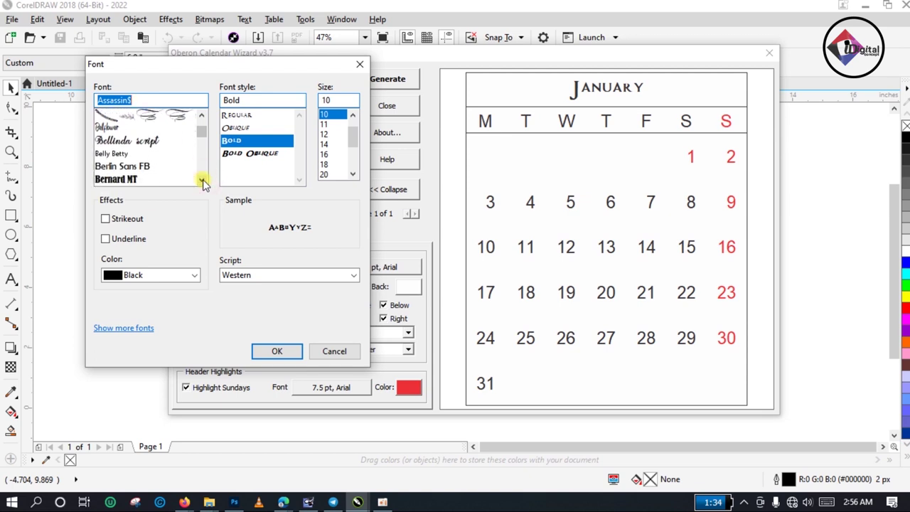
left_click(150, 142)
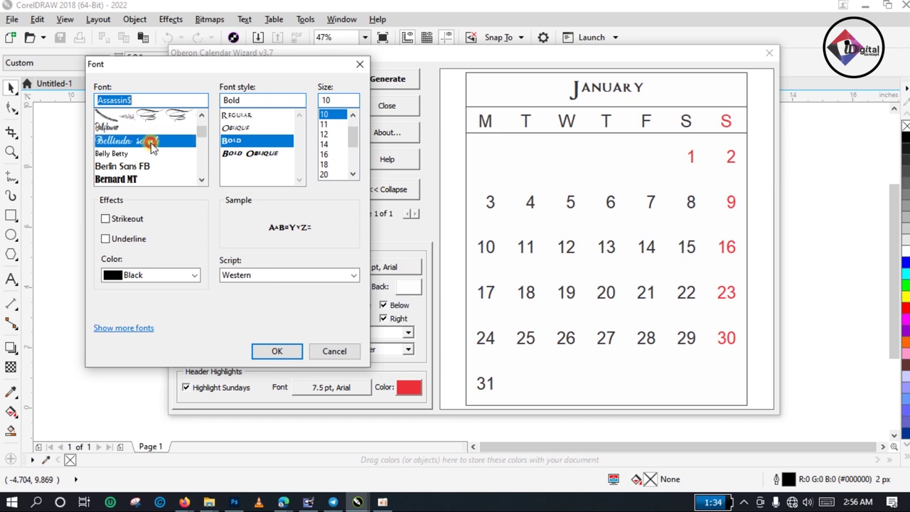
left_click(279, 352)
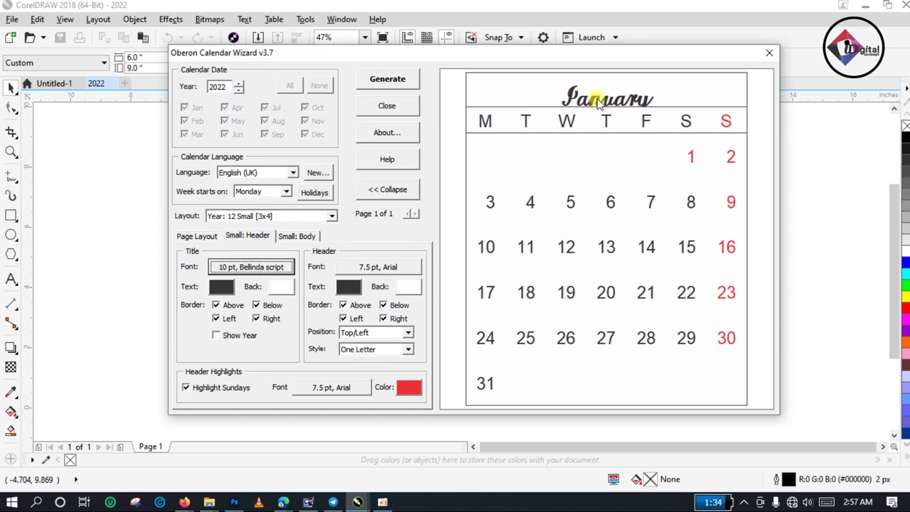
Step: Set the month title font of the small calendars to Helvetica Rounded, Bold, 9 pt
left_click(264, 267)
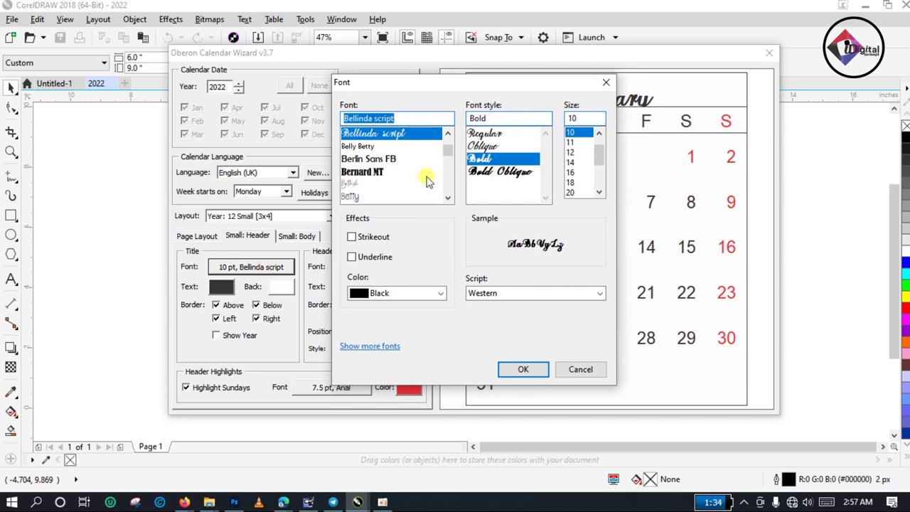
left_click_drag(467, 81, 229, 72)
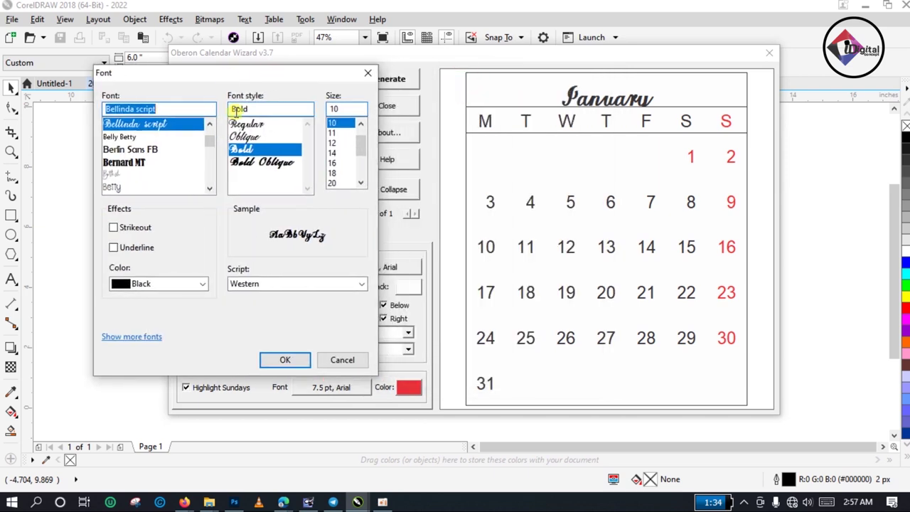
left_click(210, 188)
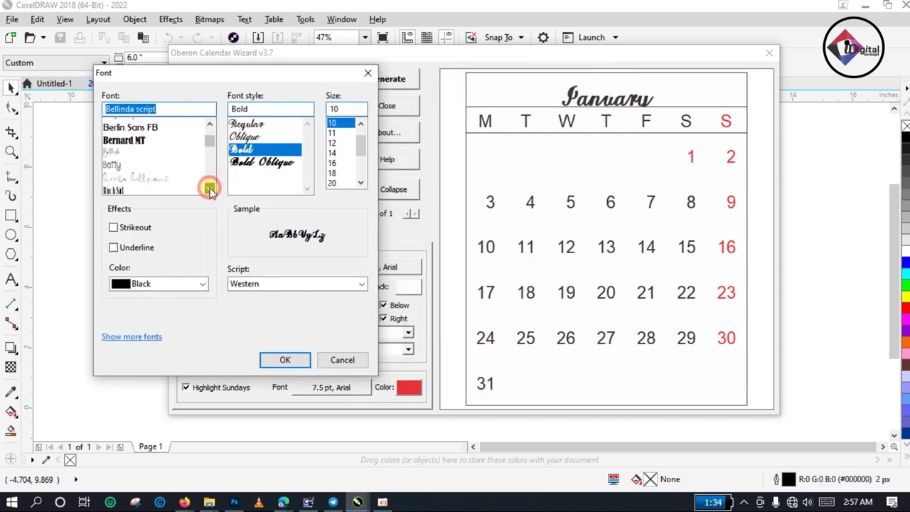
left_click_drag(209, 189, 209, 189)
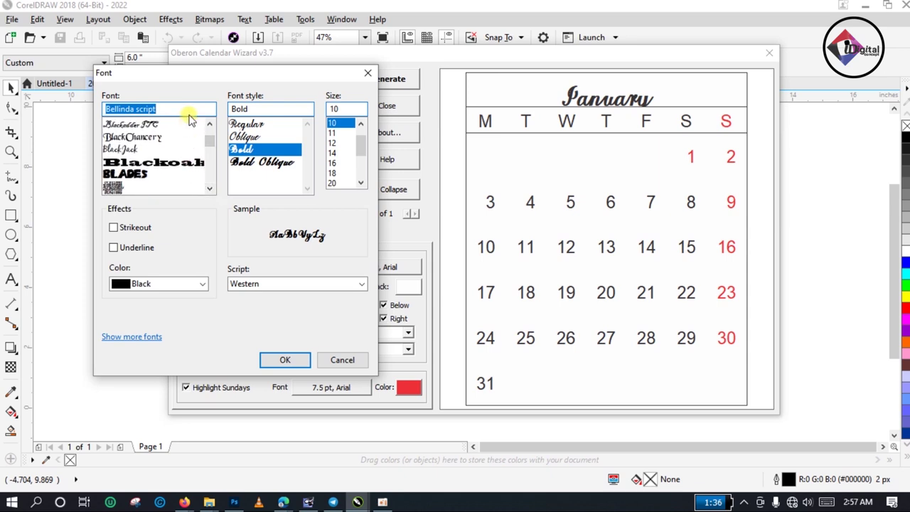
scroll(214, 128, "down", 10)
left_click(211, 125)
left_click_drag(211, 125, 211, 125)
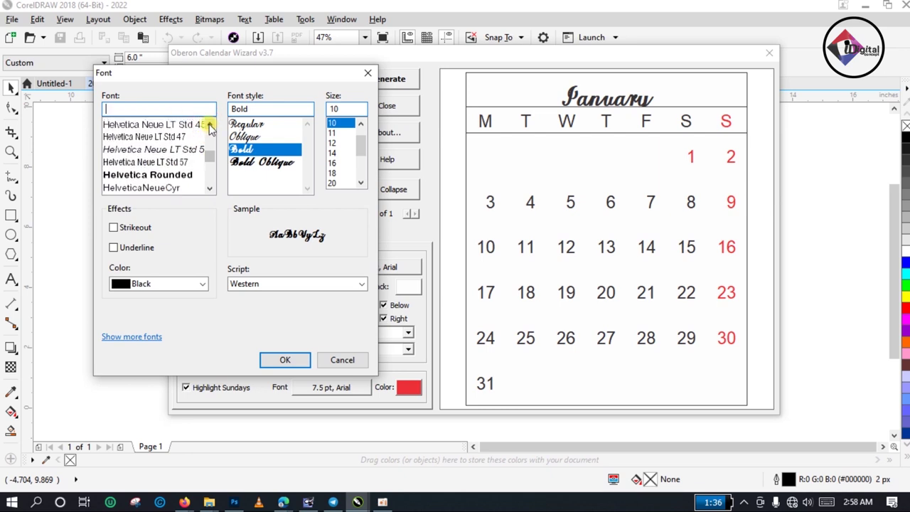
left_click(155, 176)
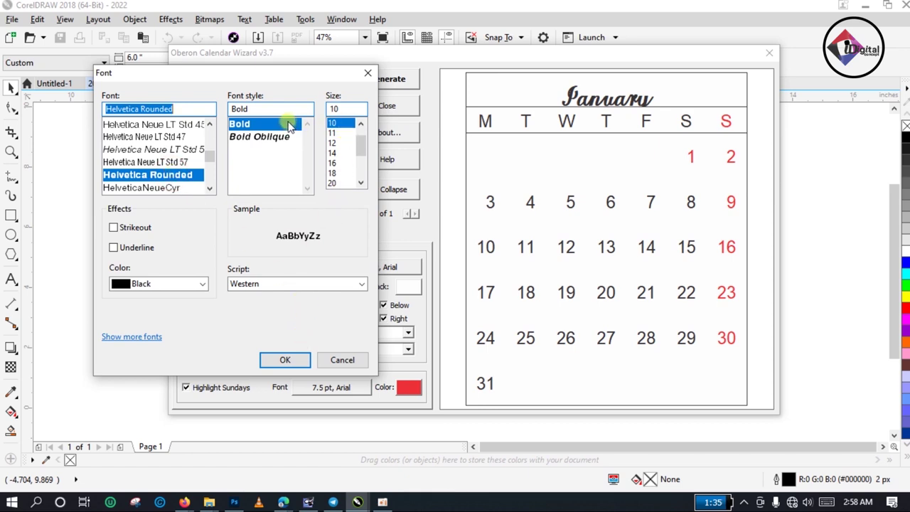
left_click(274, 136)
left_click(273, 126)
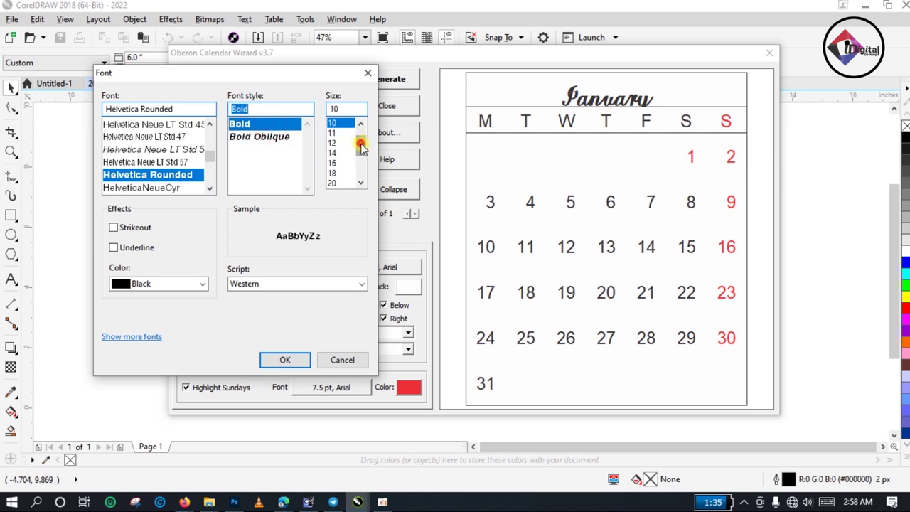
left_click_drag(361, 146, 362, 142)
left_click(330, 133)
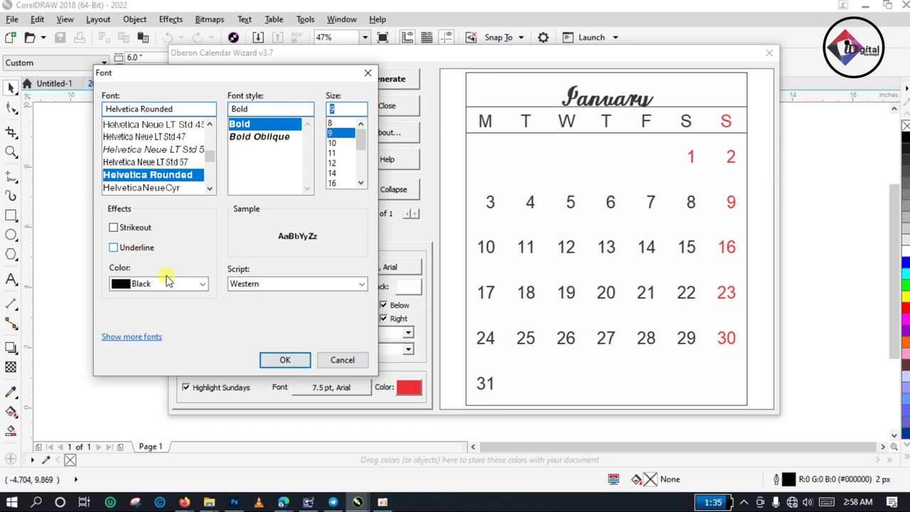
key("Return")
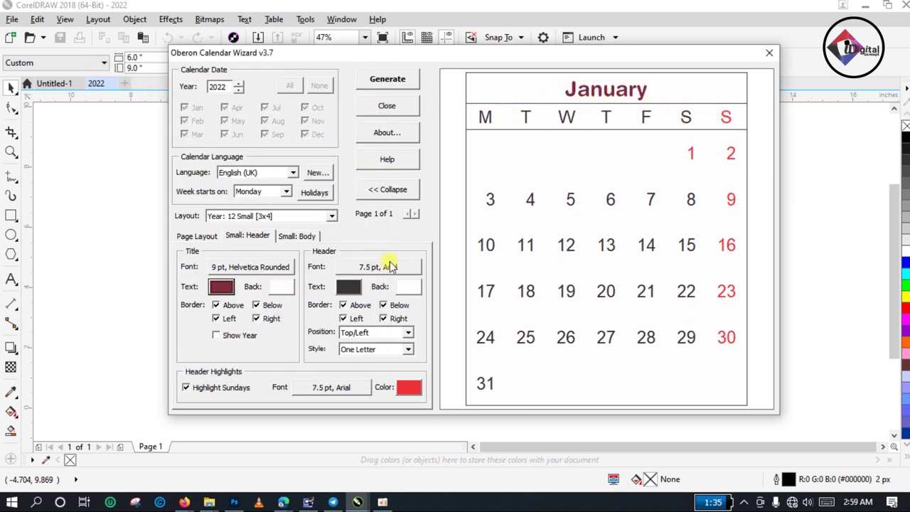
Step: Try a light red background (#CA6464) behind the month title
left_click(281, 287)
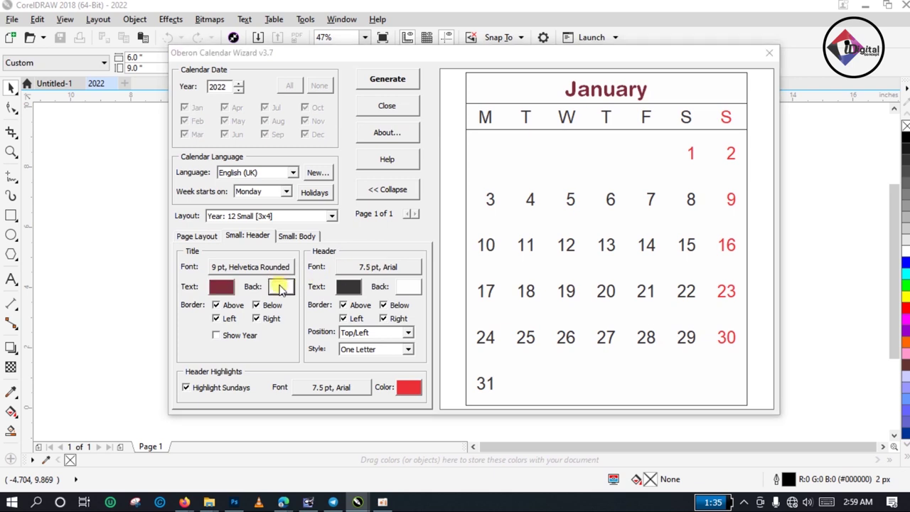
left_click_drag(327, 283, 309, 199)
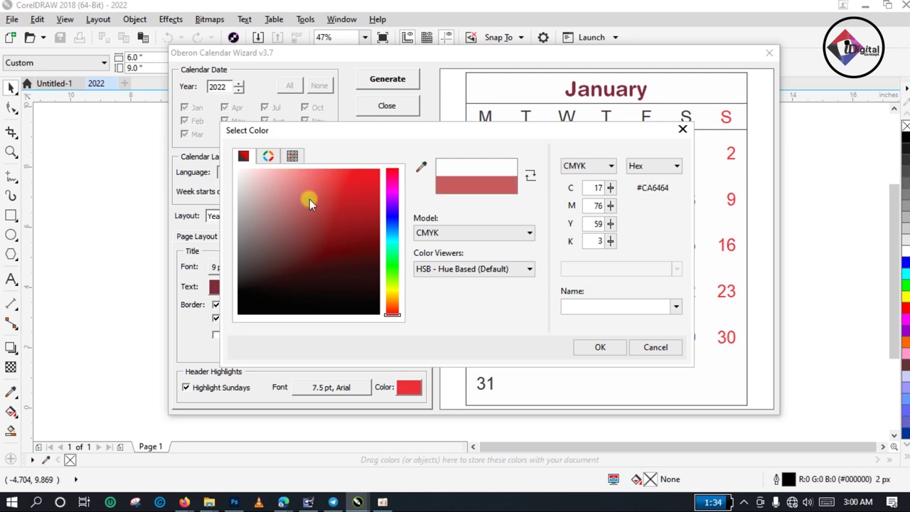
left_click(612, 346)
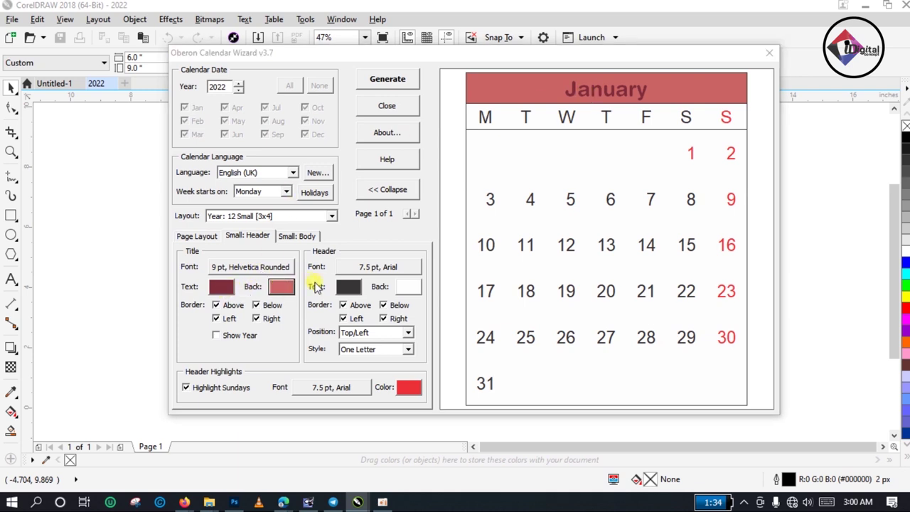
Step: Set the month title background to near-black, CMYK 75, 68, 65, 90 (#282829)
left_click(282, 288)
left_click_drag(296, 293, 239, 310)
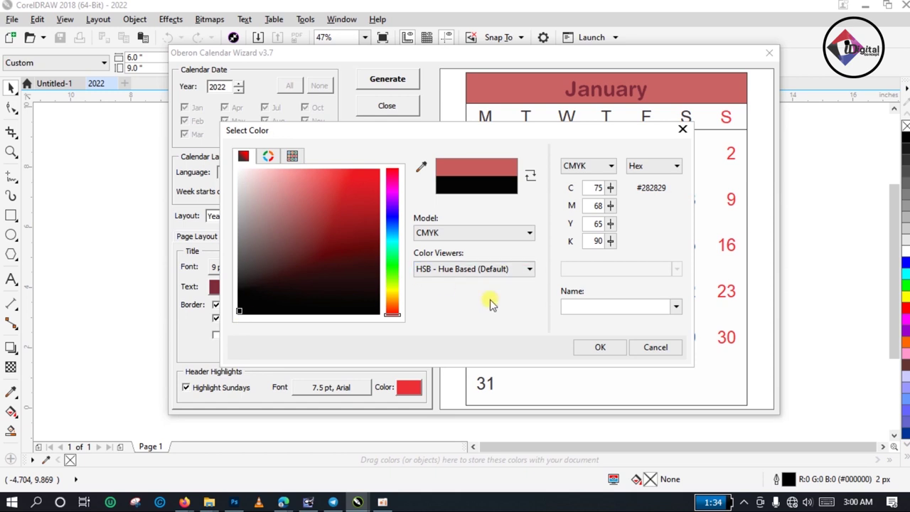
left_click(599, 348)
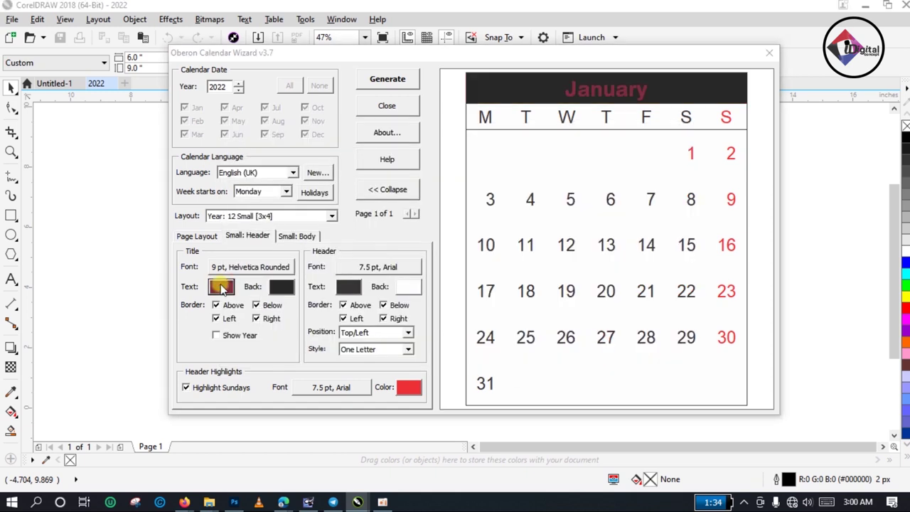
Step: Set the month title text color to white and show the year in the title
left_click(223, 286)
mouse_move(326, 241)
left_mouse_down()
mouse_move(330, 205)
mouse_move(237, 176)
left_mouse_up()
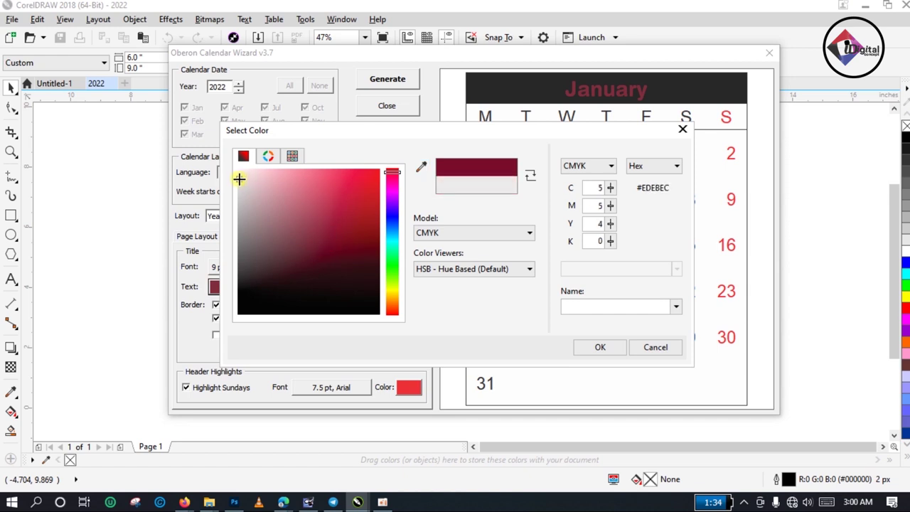
left_click(600, 348)
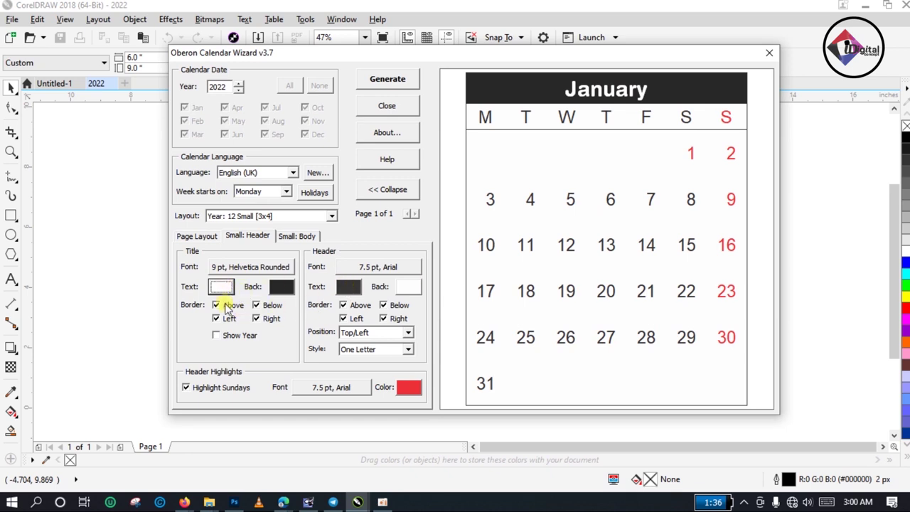
left_click(217, 338)
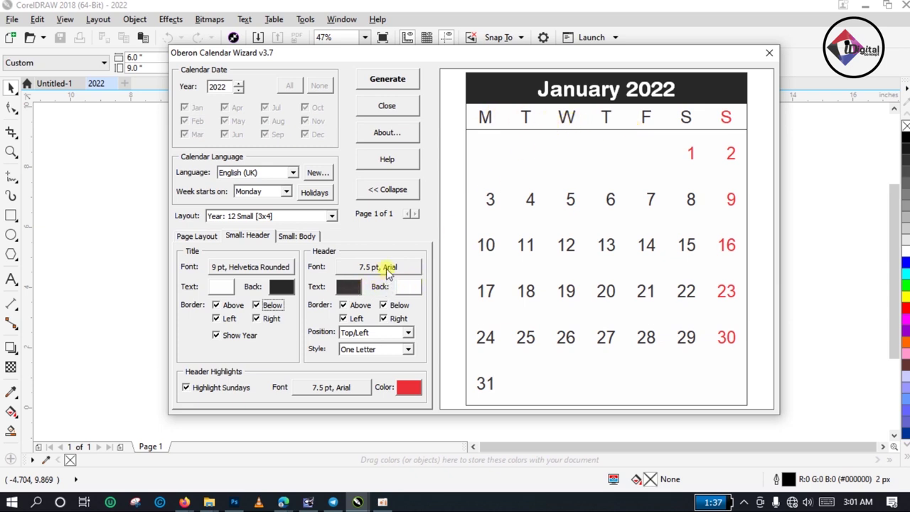
Step: Keep the weekday header background white and set its text to dark red, CMYK 30, 100, 73, 42 (#7C2C3A)
left_click(404, 288)
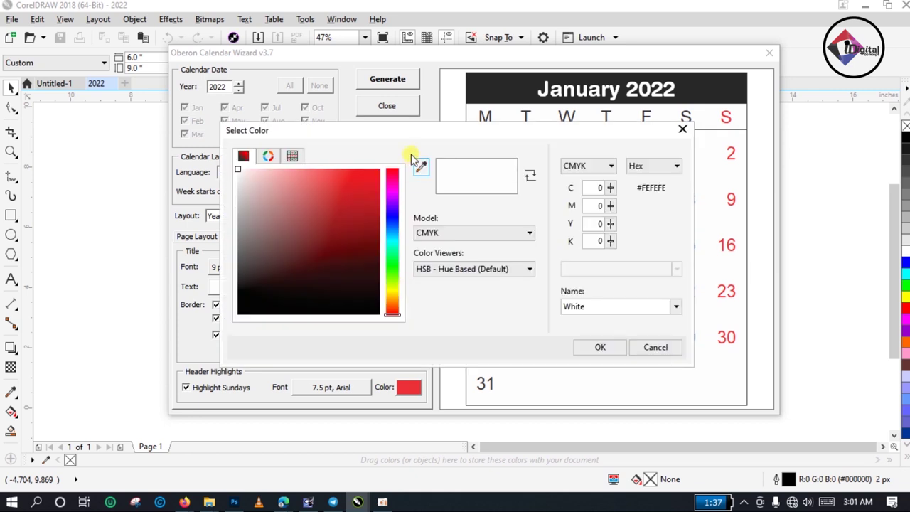
left_click(613, 346)
left_click(349, 286)
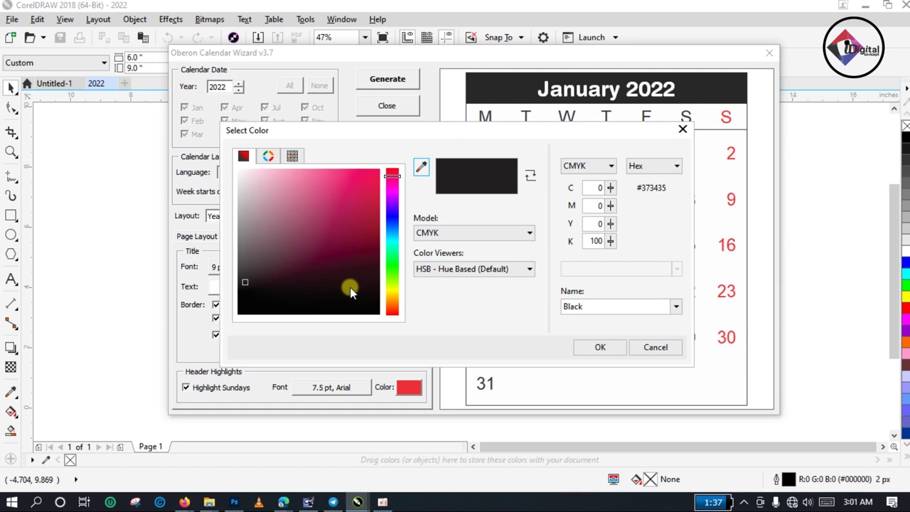
mouse_move(350, 208)
left_mouse_down()
mouse_move(346, 197)
mouse_move(369, 211)
mouse_move(364, 242)
left_mouse_up()
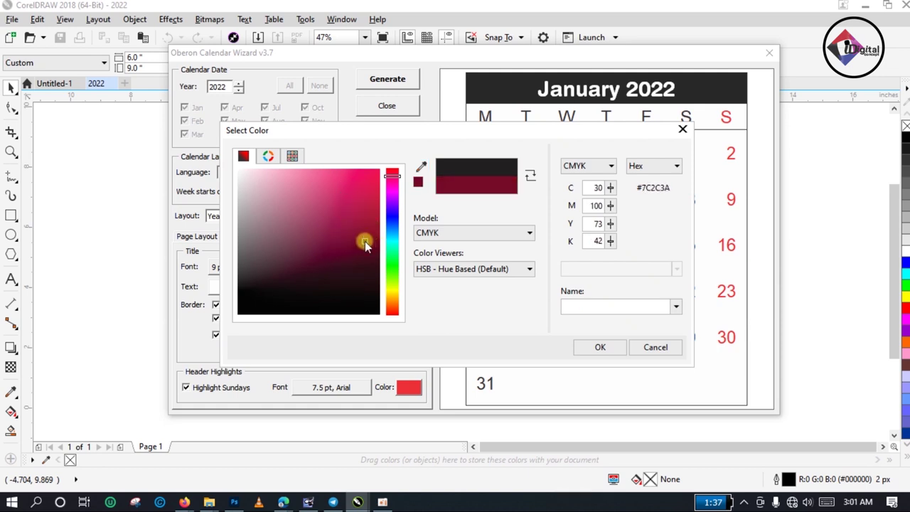
left_click(596, 348)
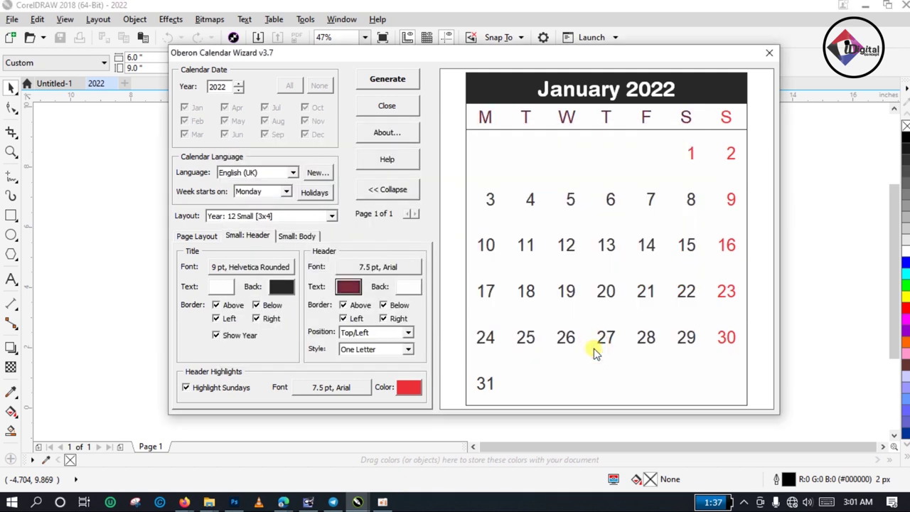
Step: Try the Bottom/Right position for the weekday header, then restore Top/Left
left_click(396, 334)
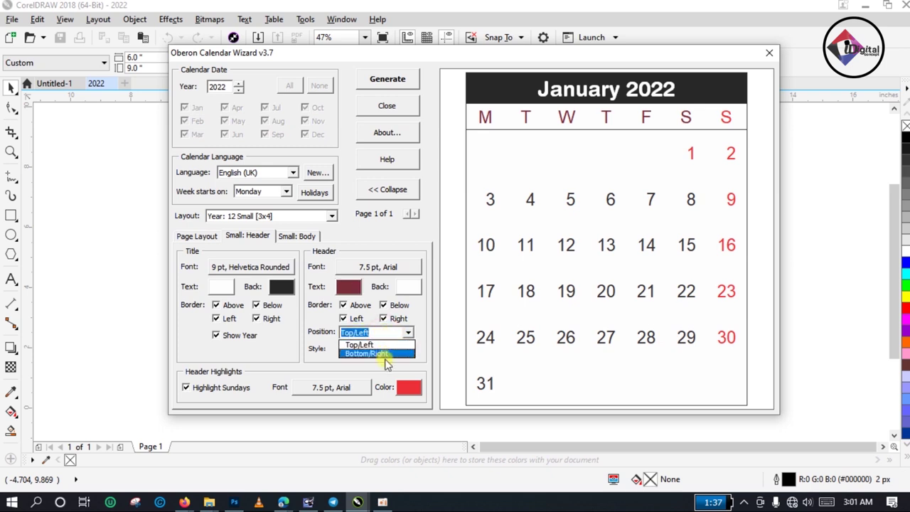
left_click(382, 354)
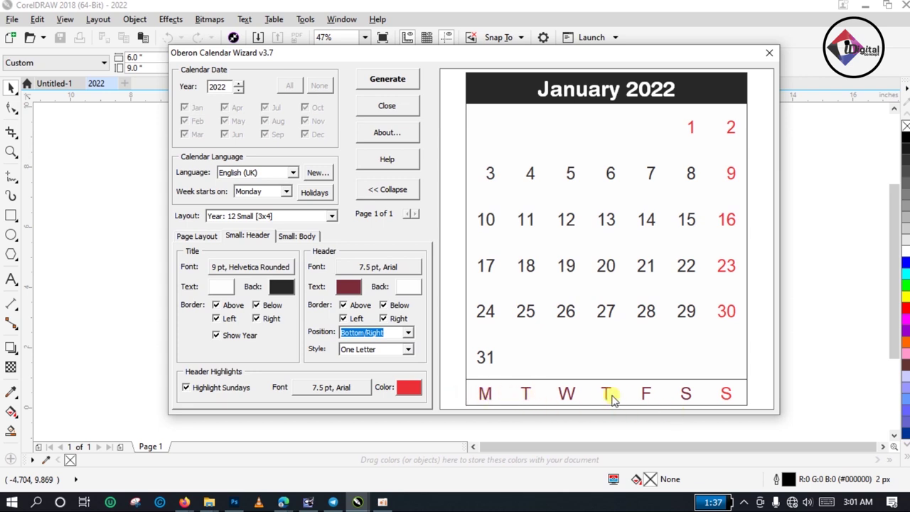
left_click(402, 332)
left_click(392, 345)
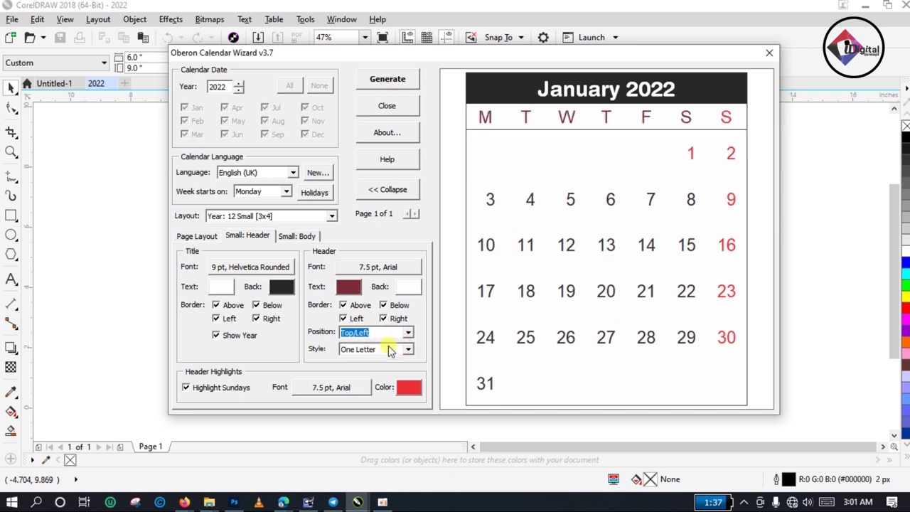
Step: Try the Full Word and Short Form styles for the weekday names, then restore One Letter
left_click(386, 350)
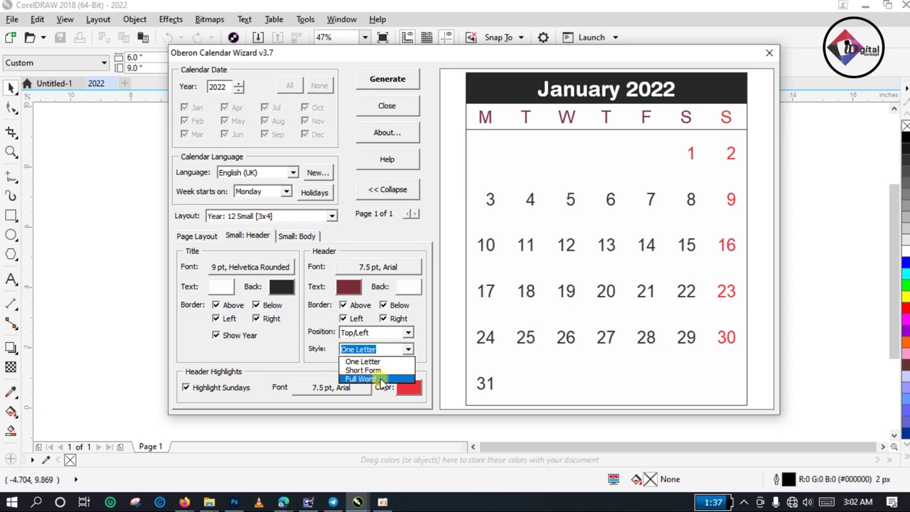
left_click(382, 381)
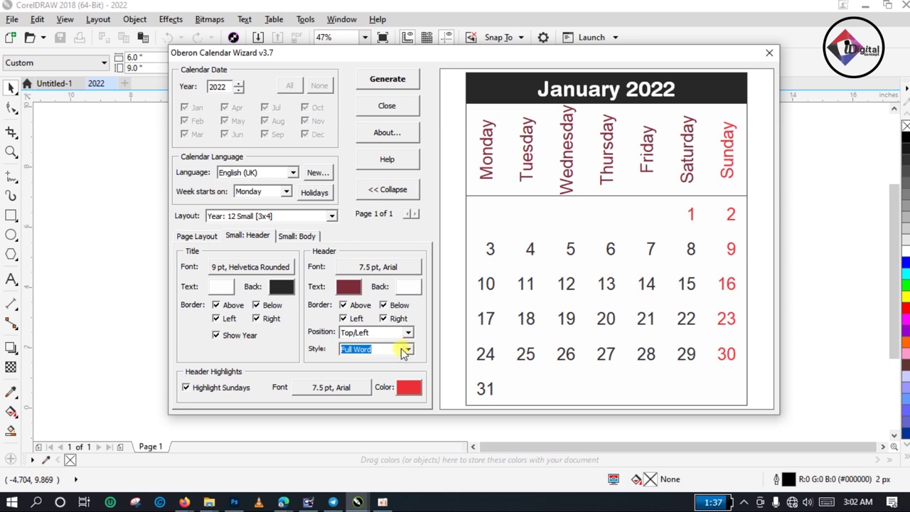
left_click(402, 352)
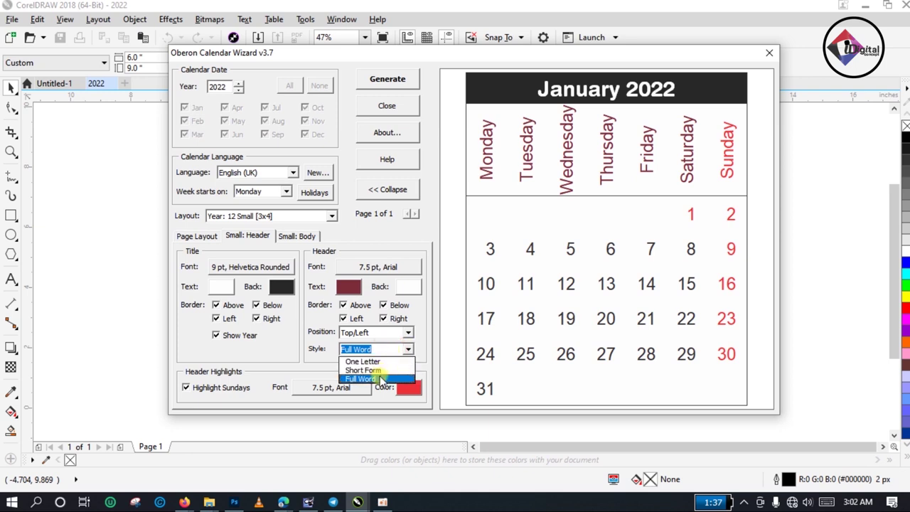
left_click(379, 375)
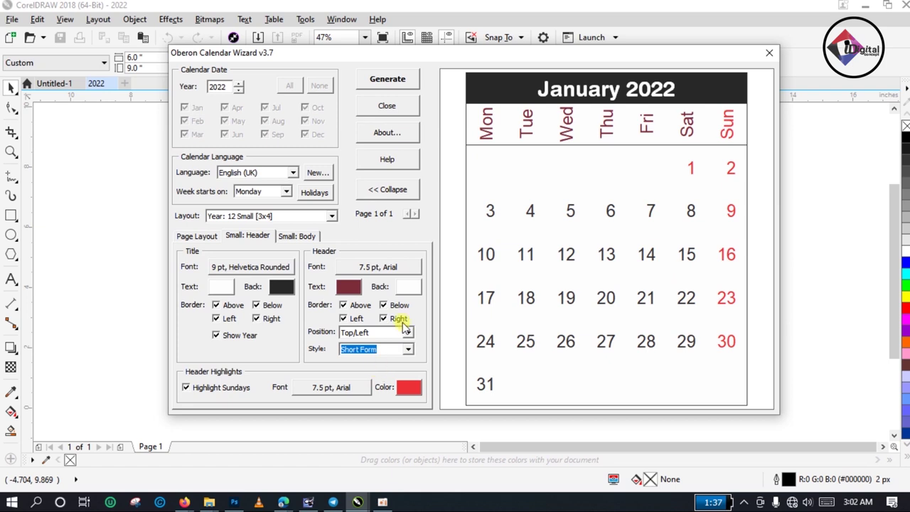
left_click(403, 350)
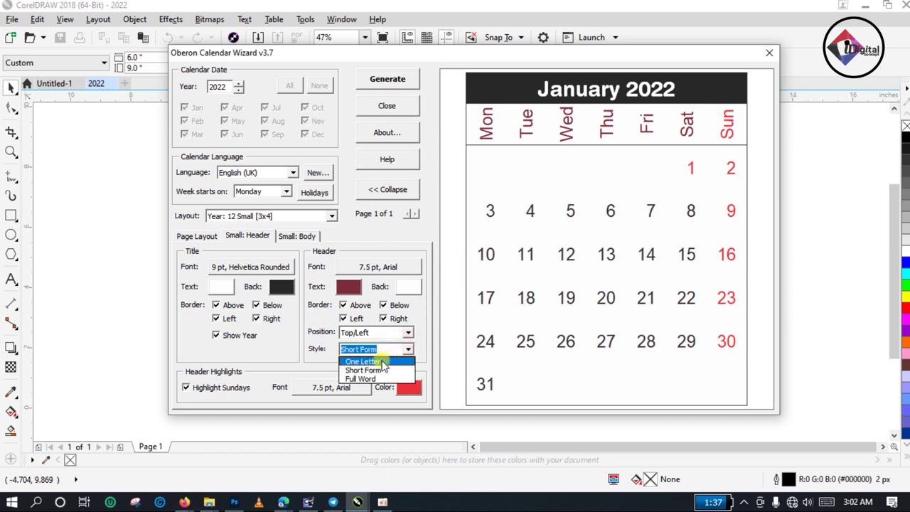
left_click(377, 360)
left_click(407, 349)
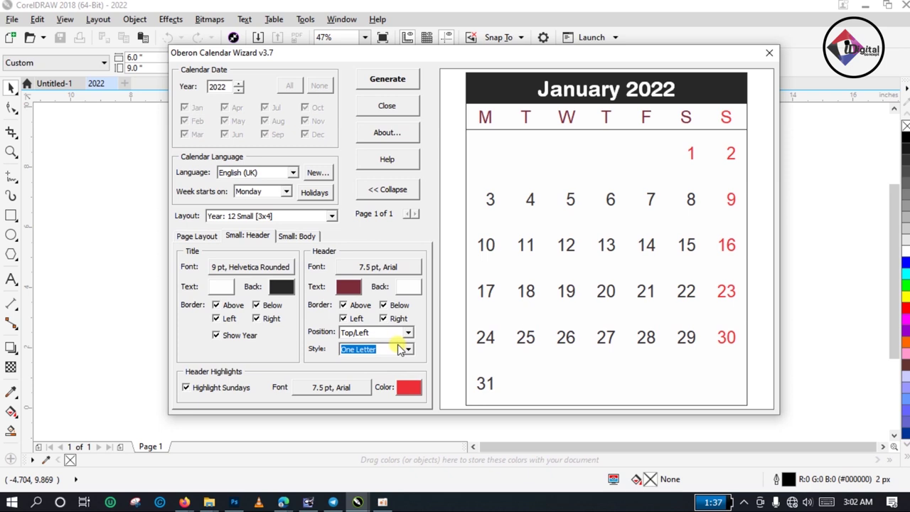
Step: Check the weekday header's background color and try the header without the Sunday highlight before restoring it
left_click(407, 288)
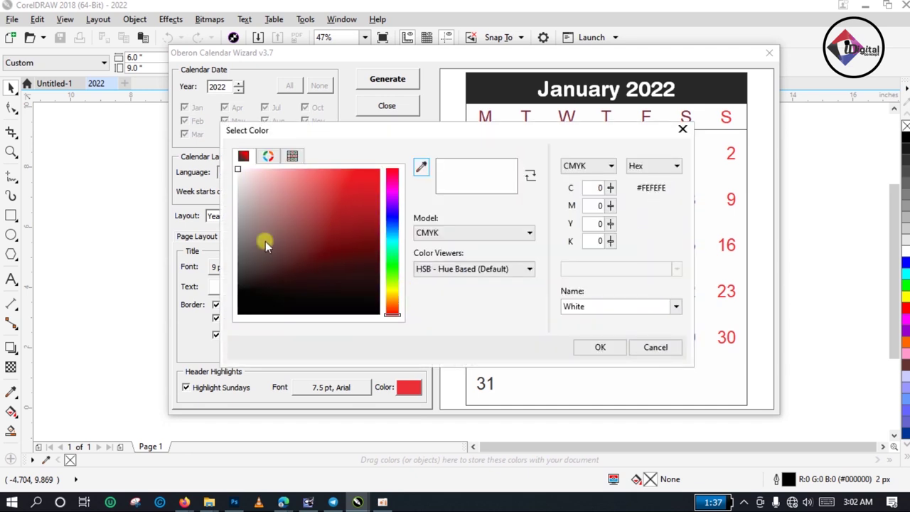
left_click(601, 348)
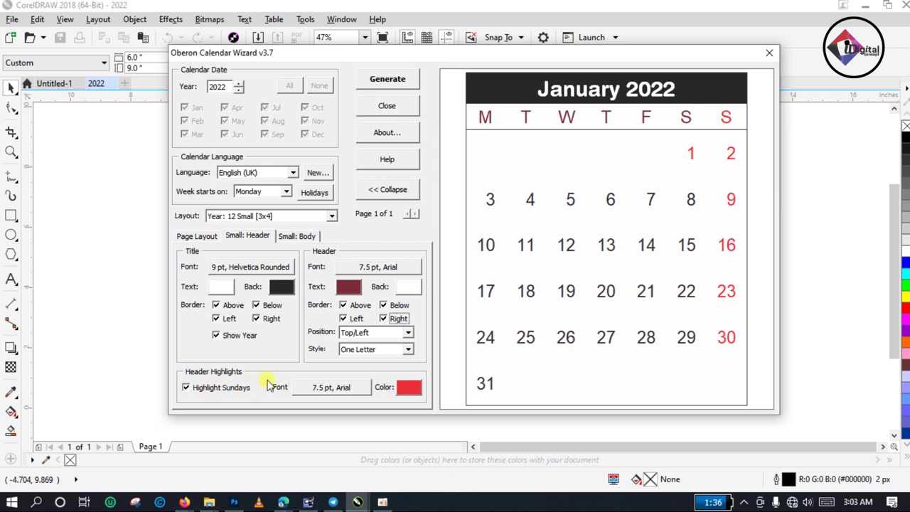
left_click(186, 391)
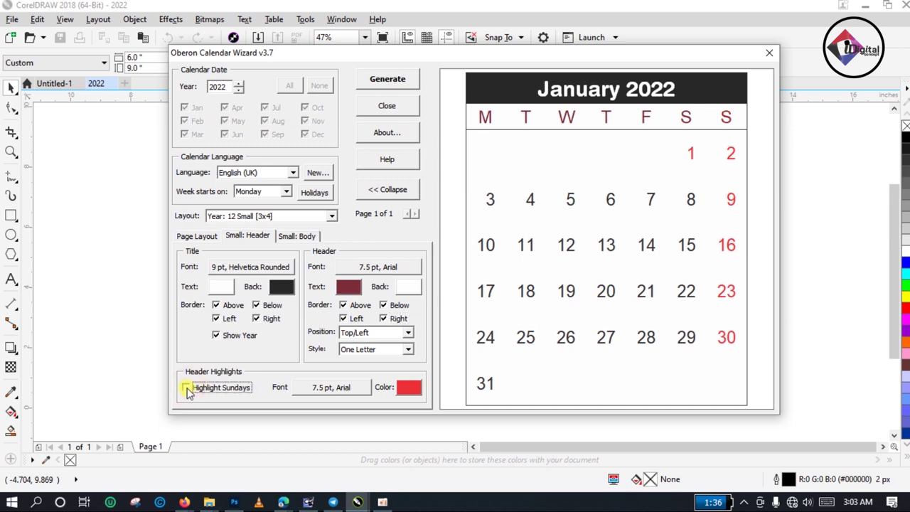
left_click(186, 390)
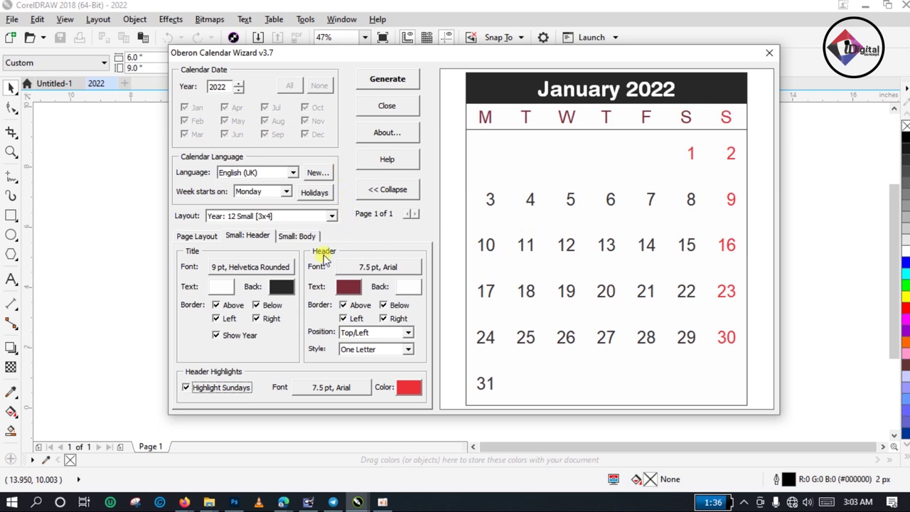
Step: Try the vertical orientation for the small calendar body, then restore the horizontal one
left_click(302, 238)
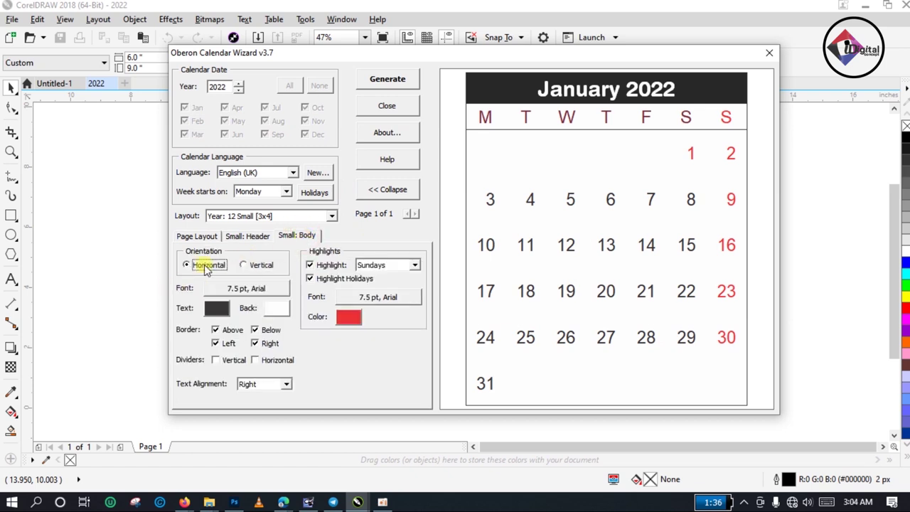
left_click(244, 267)
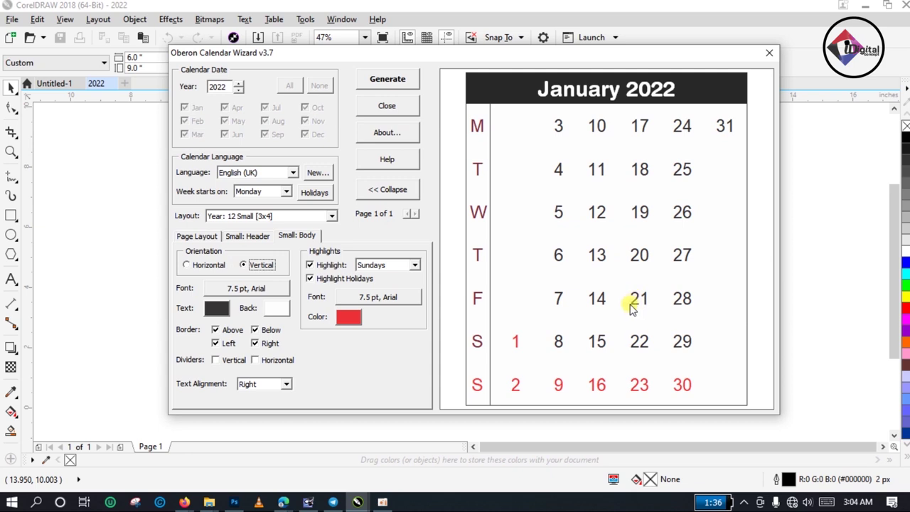
left_click(203, 266)
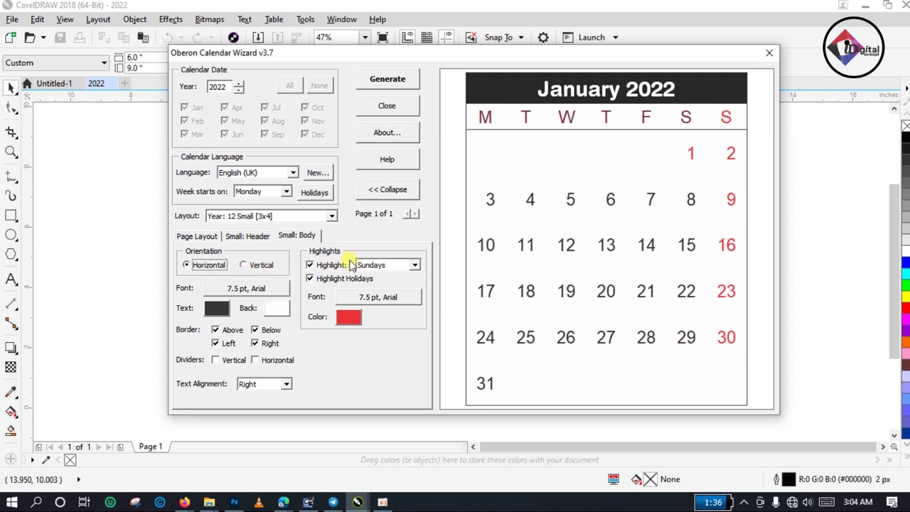
Step: Set the font of the small calendar body's dates to Georgia Regular, 8 pt
left_click(240, 290)
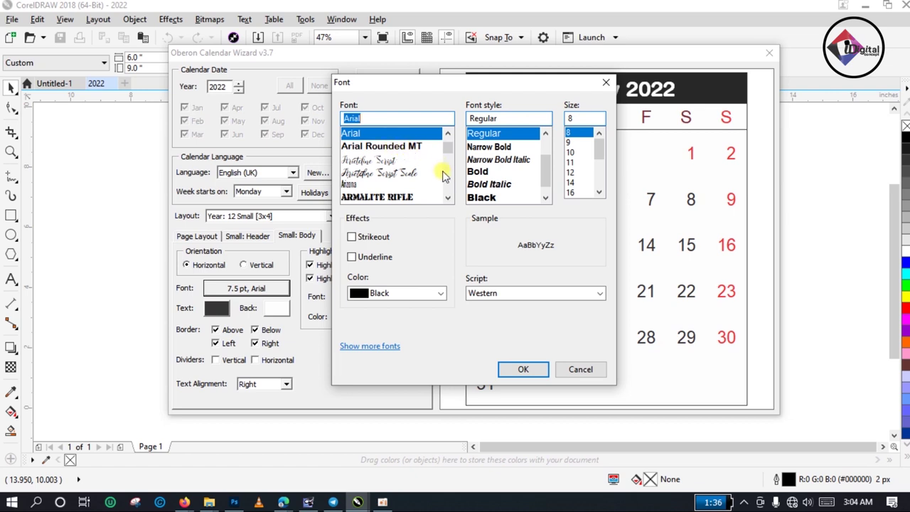
left_click_drag(448, 145, 449, 162)
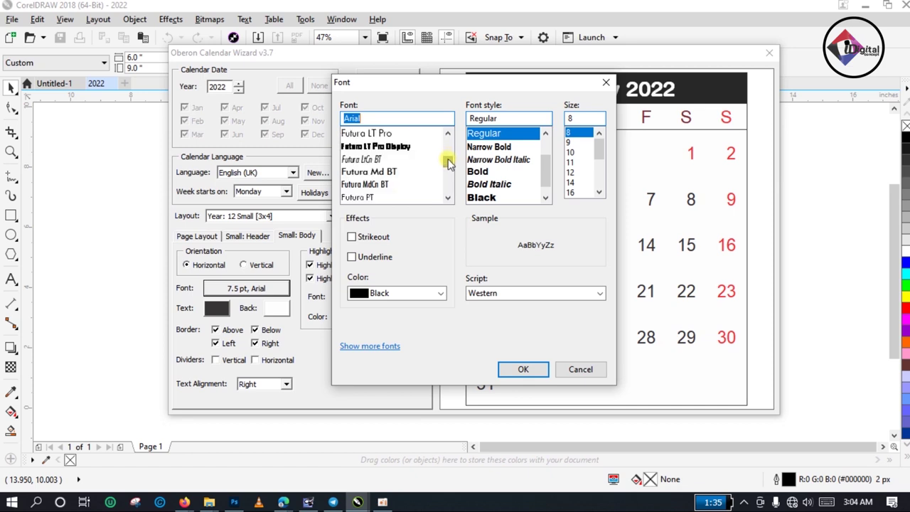
left_click_drag(449, 162, 448, 164)
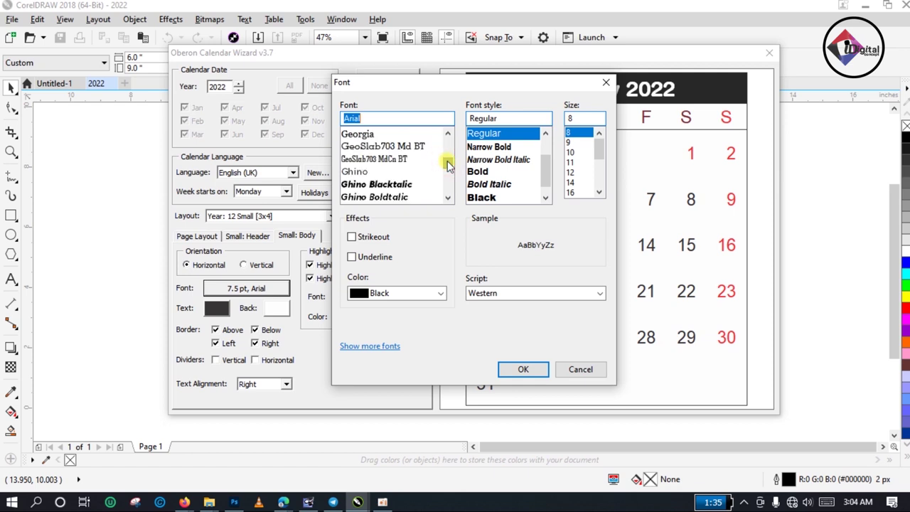
left_click(376, 135)
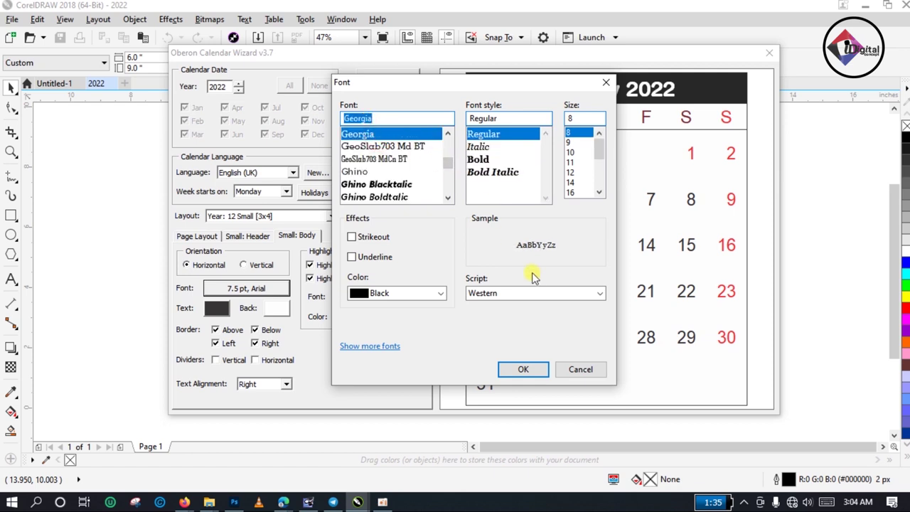
left_click(527, 368)
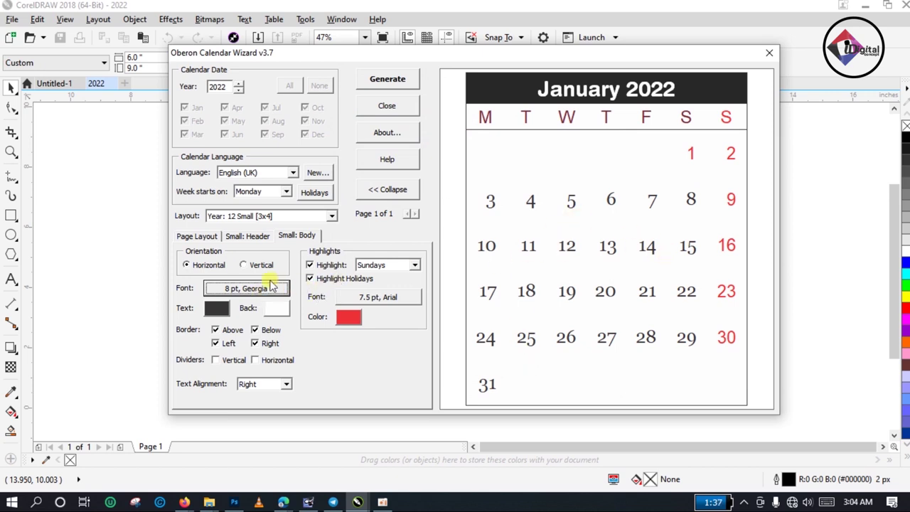
Step: Set the body text color to dark maroon, CMYK 48, 88, 65, 68 (#4D2D33)
left_click(216, 310)
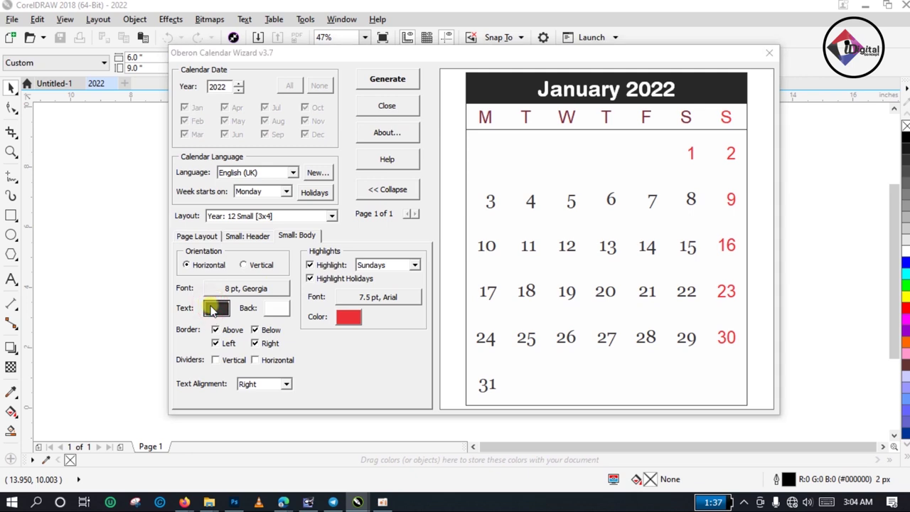
mouse_move(353, 258)
left_mouse_down()
mouse_move(354, 241)
mouse_move(367, 261)
left_mouse_up()
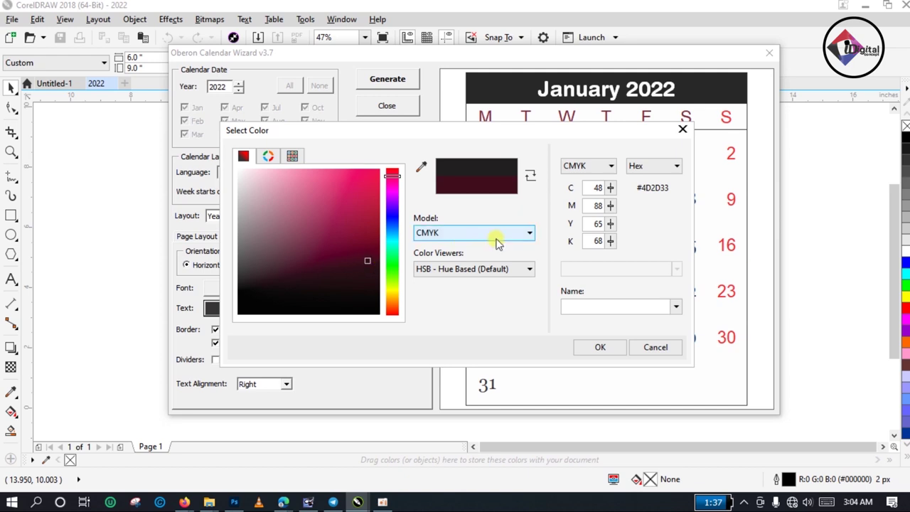
left_click(602, 348)
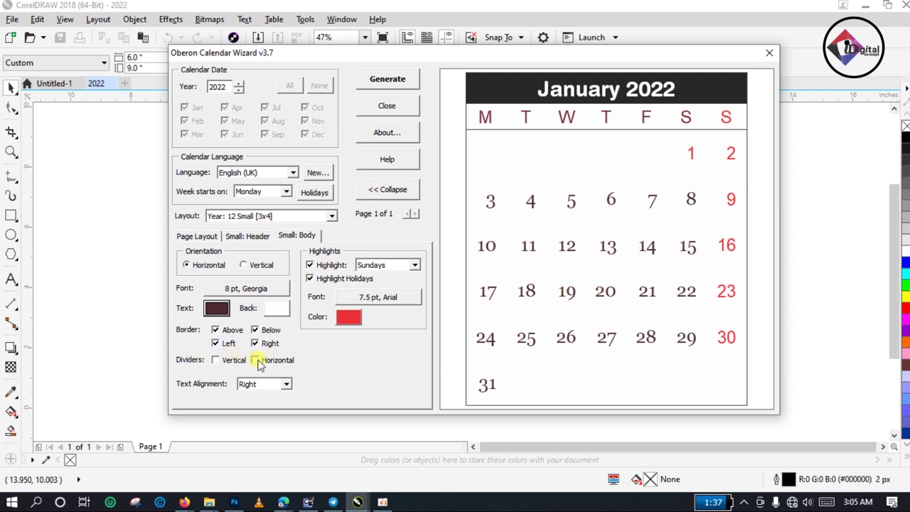
Step: Add vertical and horizontal dividers to the calendar body and center-align the date text
left_click(216, 361)
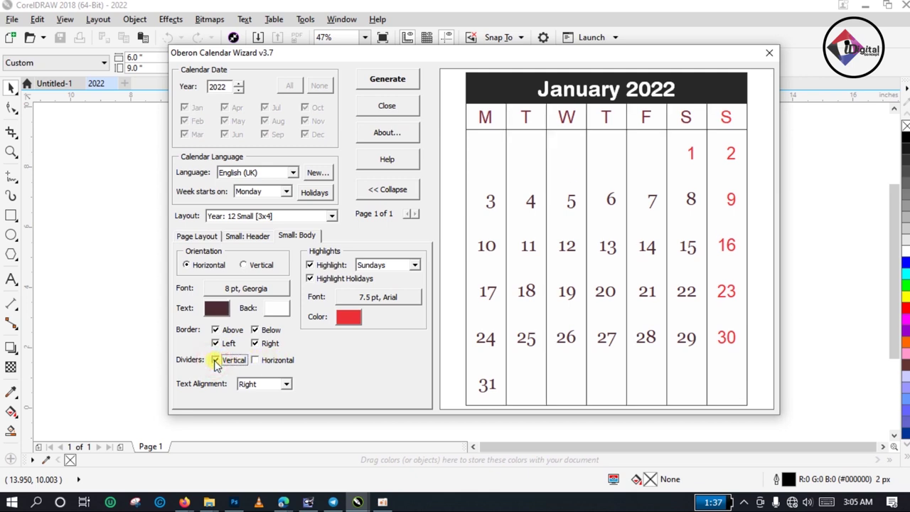
left_click(254, 361)
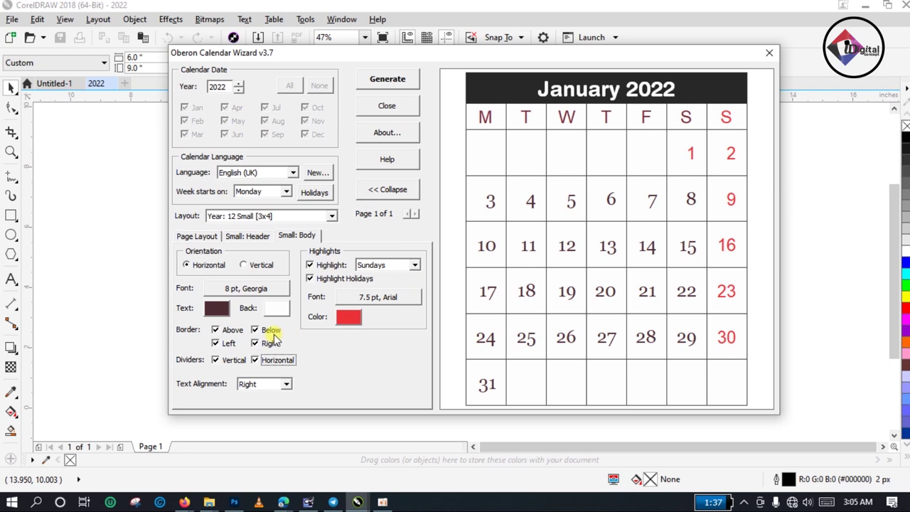
left_click(263, 388)
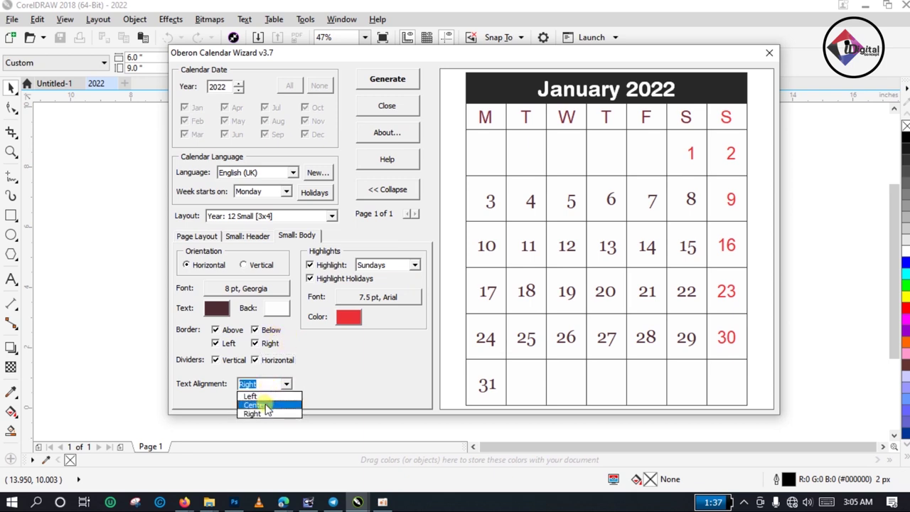
left_click(266, 405)
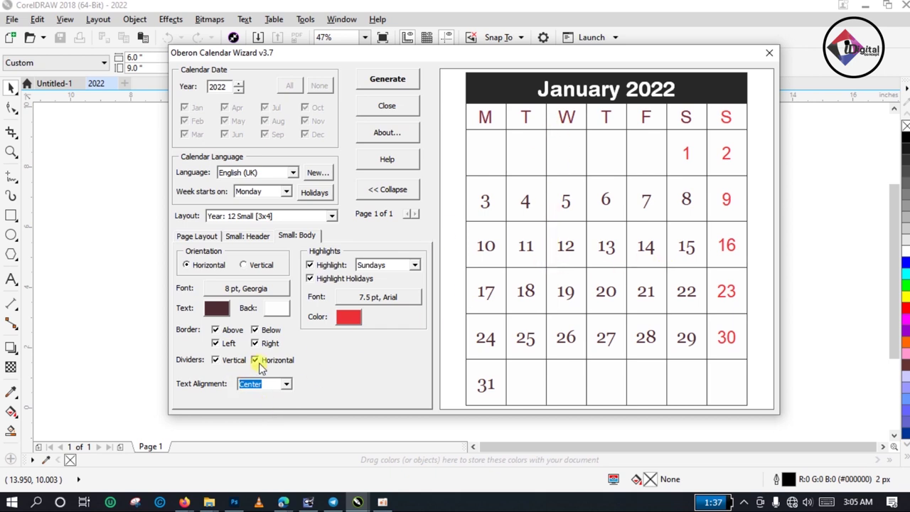
Step: Set the calendar body's background to light gray, CMYK 9, 6, 7, 0 (#E6E7E6)
left_click(274, 312)
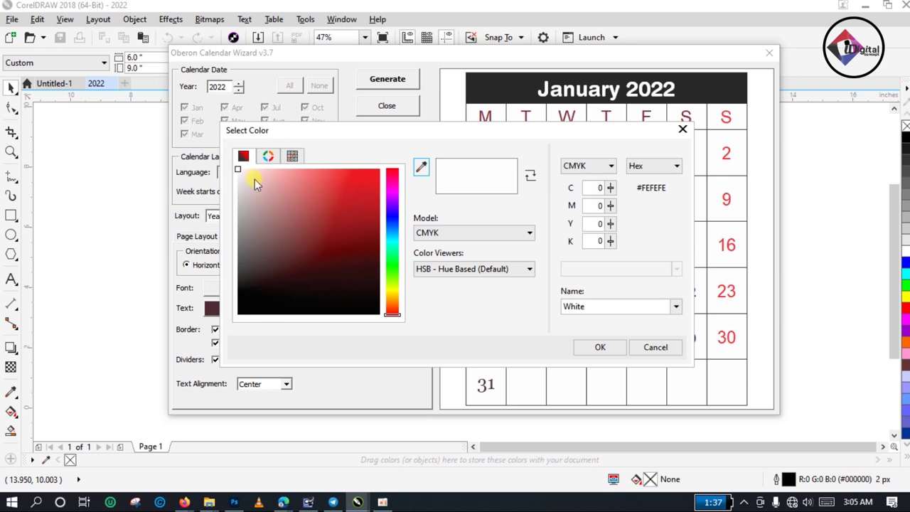
left_click_drag(237, 170, 237, 183)
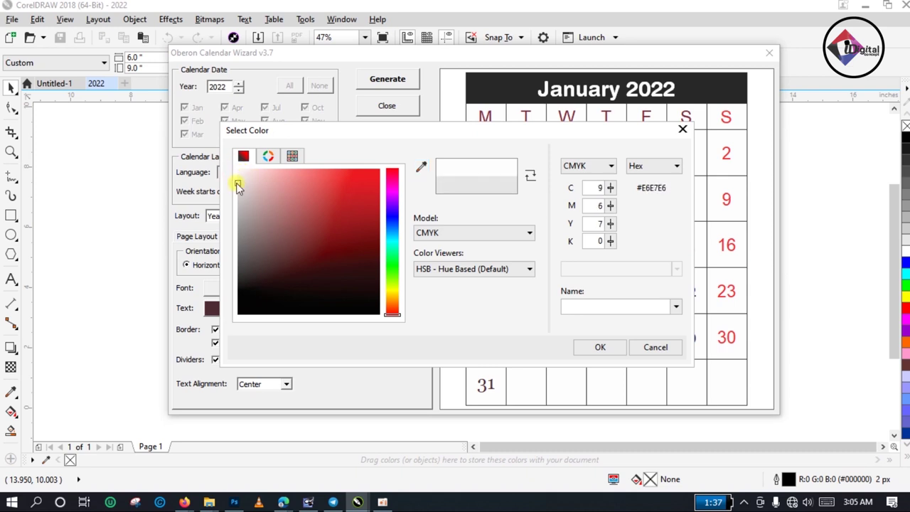
left_click(604, 348)
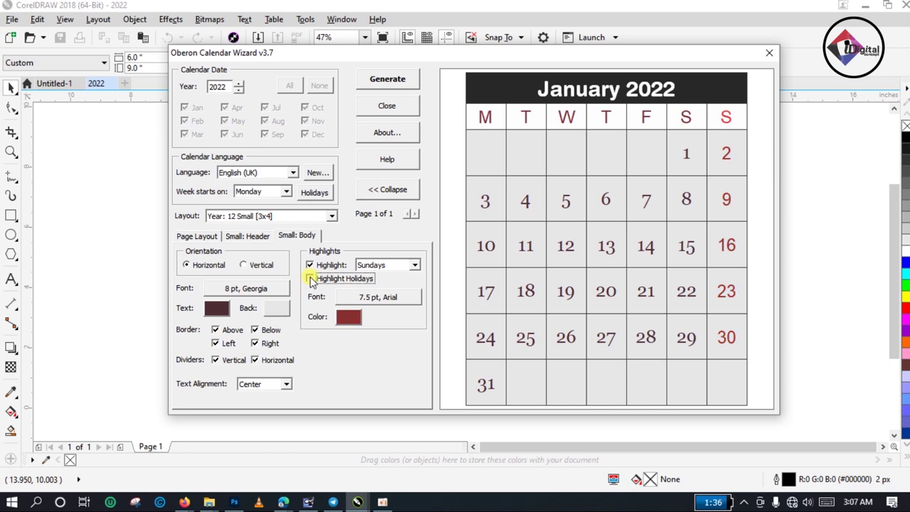
Step: Compare the calendar body with and without holiday highlighting, leaving the holiday highlight off
left_click(311, 279)
left_click(311, 279)
left_click(311, 279)
Step: Review the small calendar body settings, the page layout margins and the available measurement units
left_click(206, 236)
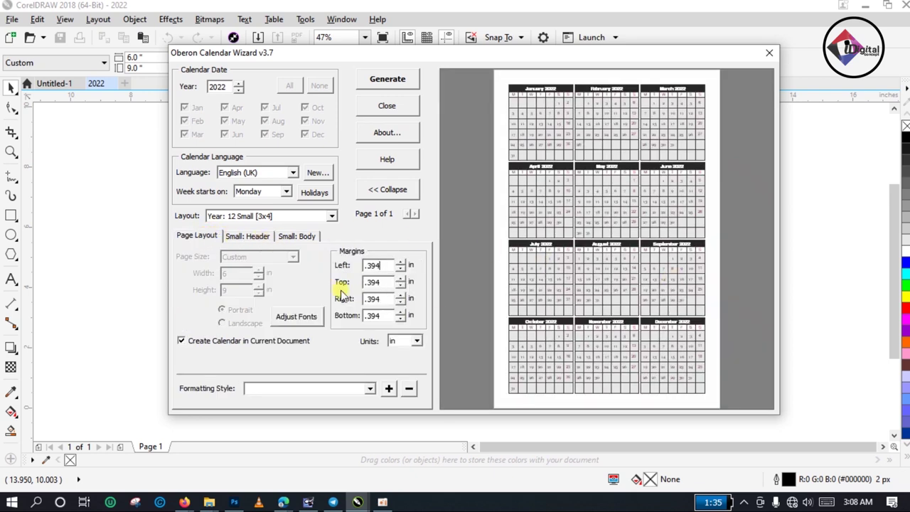
left_click(309, 237)
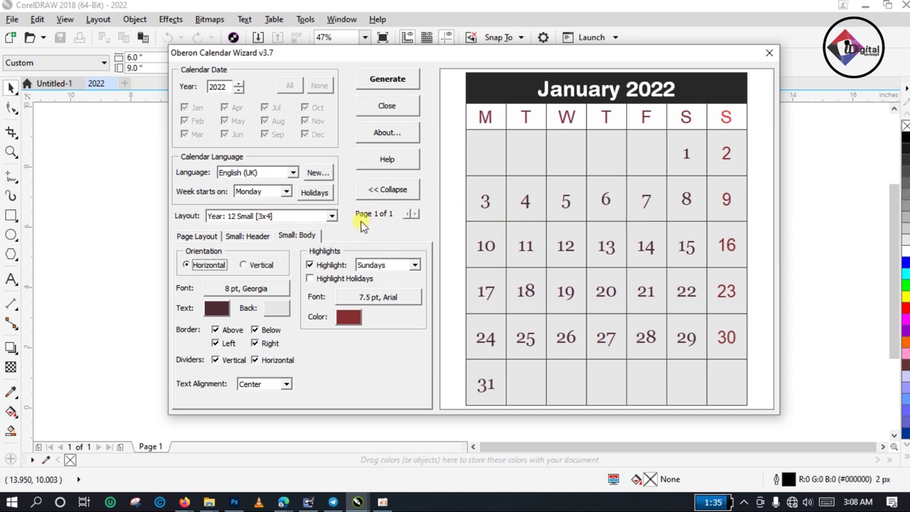
left_click(208, 237)
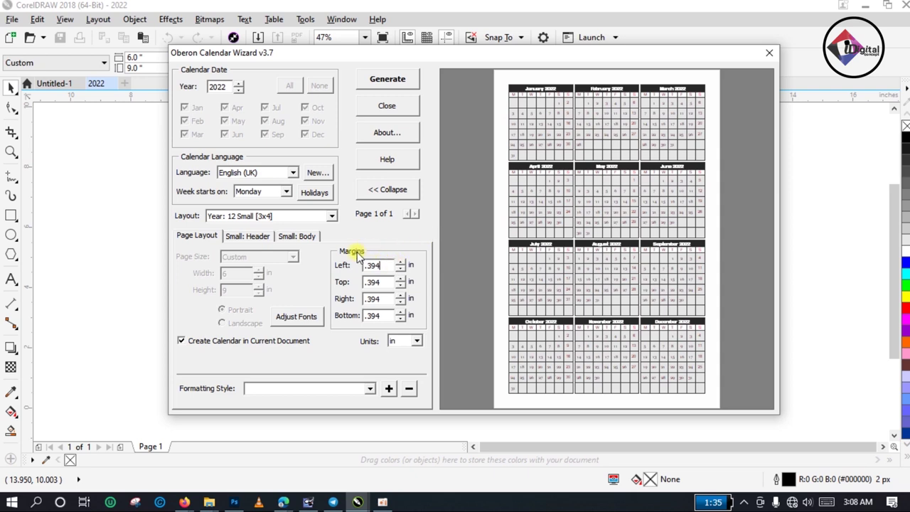
left_click_drag(380, 266, 363, 266)
left_click(394, 265)
left_click(418, 342)
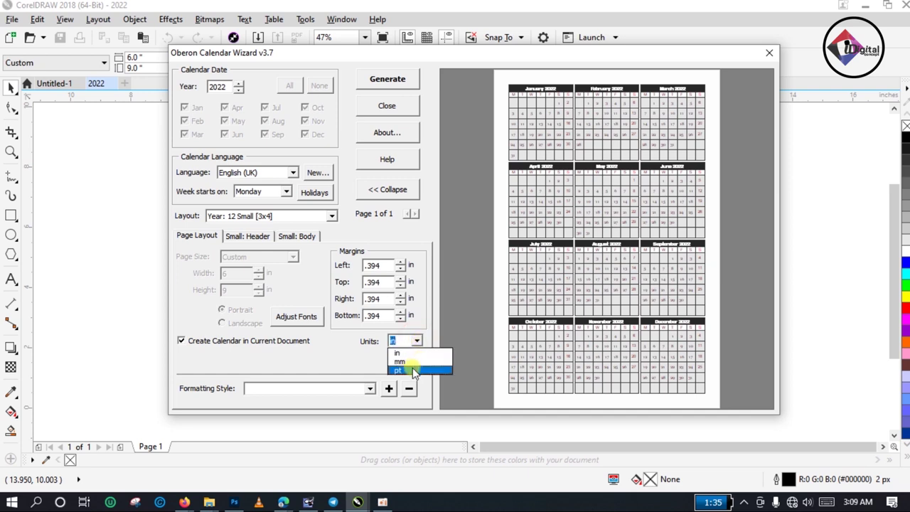
left_click(429, 324)
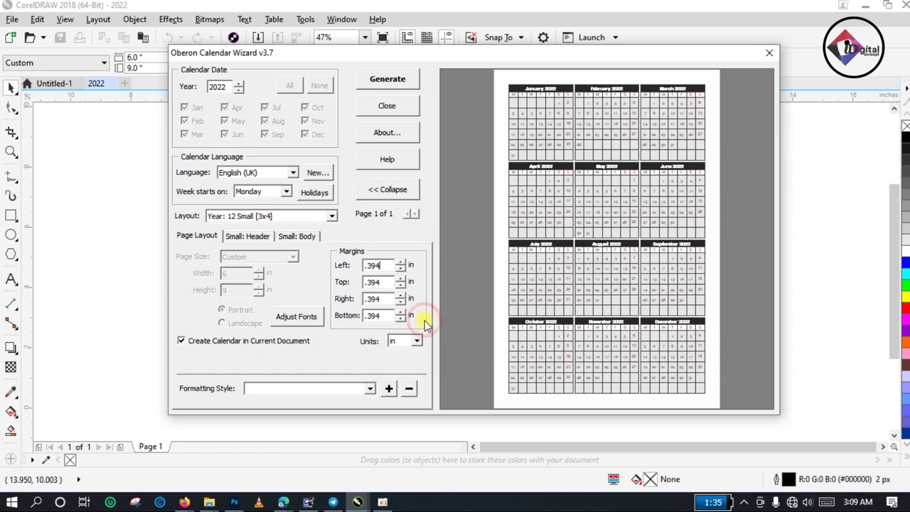
Step: Try turning off calendar creation in the current document, then restore the option
left_click(182, 341)
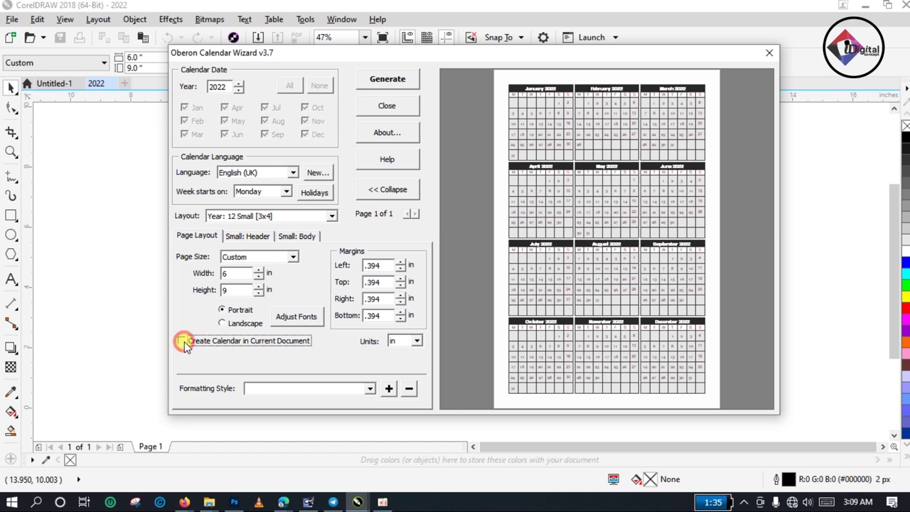
left_click(186, 343)
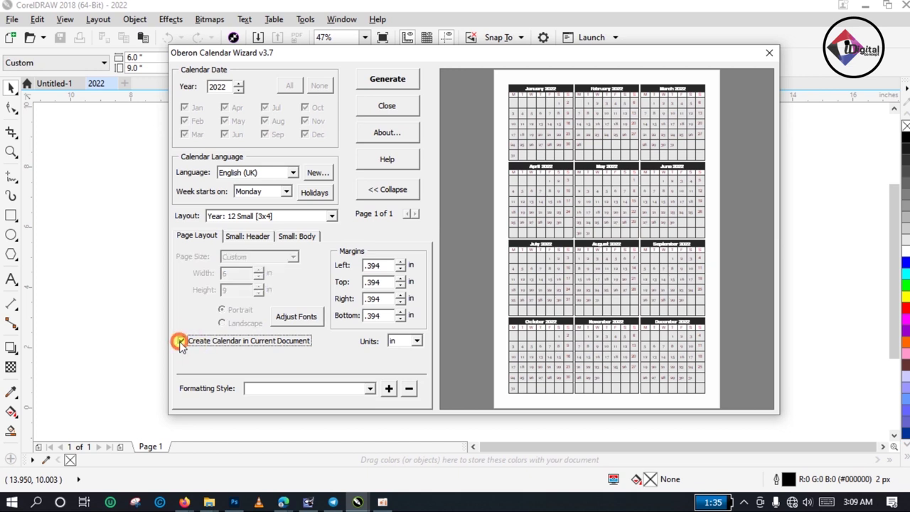
left_click(182, 342)
left_click(180, 341)
left_click(187, 343)
left_click(191, 342)
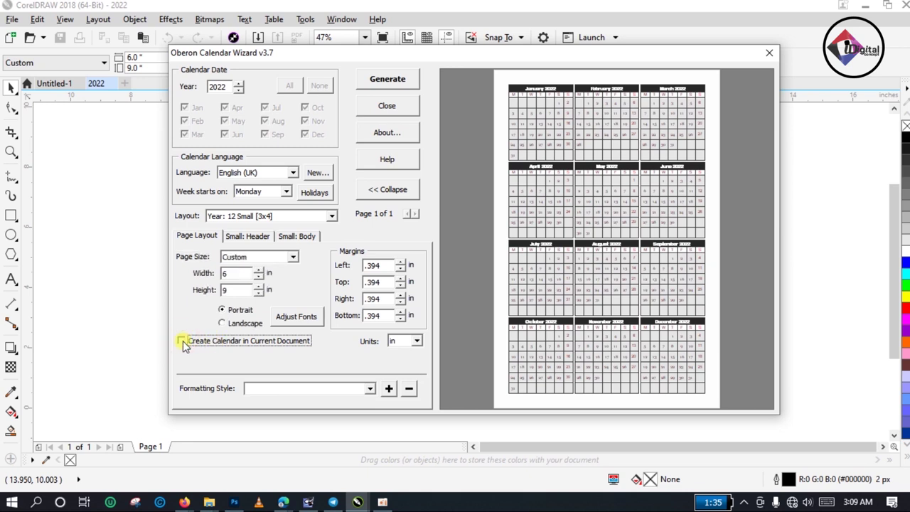
left_click(189, 343)
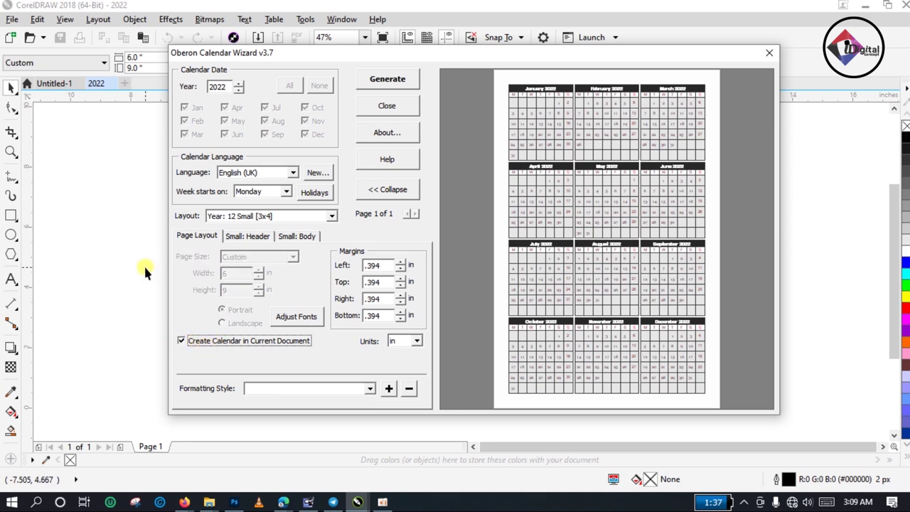
Step: Move the wizard aside to check the document's page width and height, then move it back up
left_click_drag(259, 58, 375, 102)
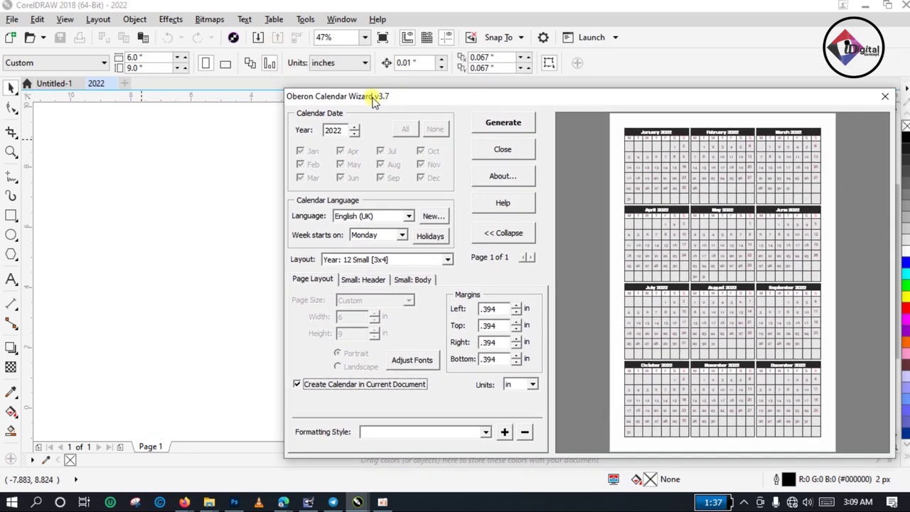
left_click(146, 59)
left_click(158, 68)
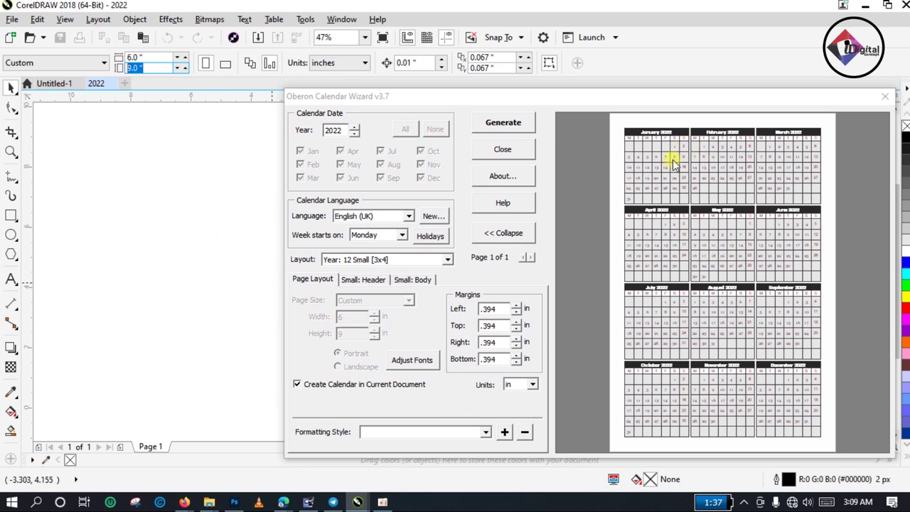
left_click(150, 60)
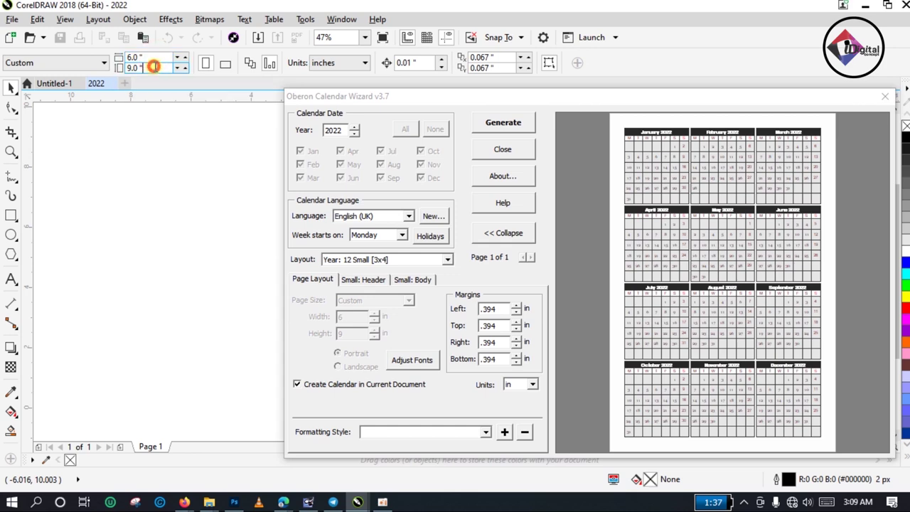
left_click_drag(431, 97, 340, 15)
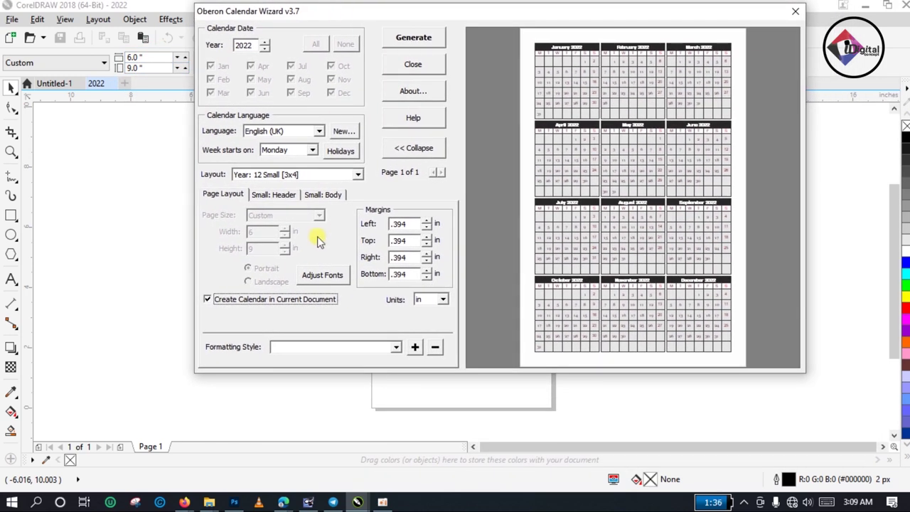
Step: Turn off creation in the current document to check the wizard's page width and height, then turn it back on
left_click(206, 300)
left_click_drag(270, 234, 228, 232)
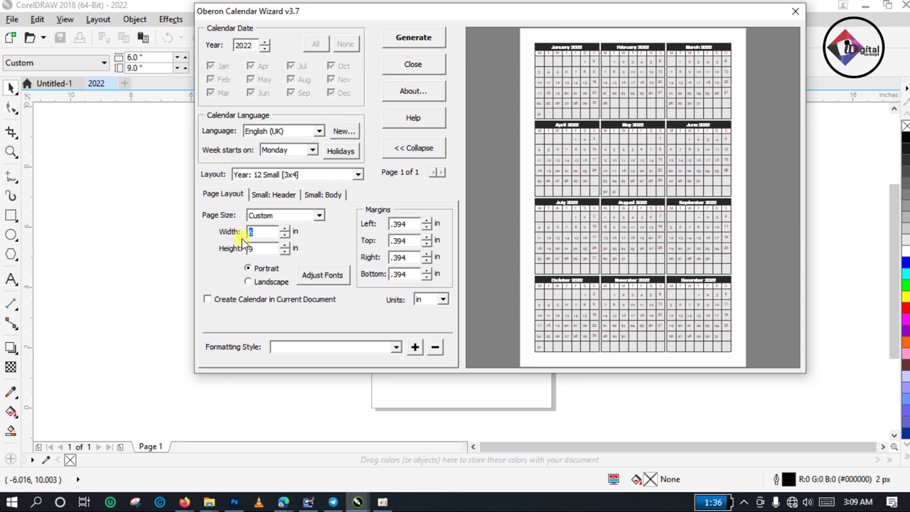
left_click(261, 230)
double_click(263, 248)
left_click(271, 247)
left_click(220, 302)
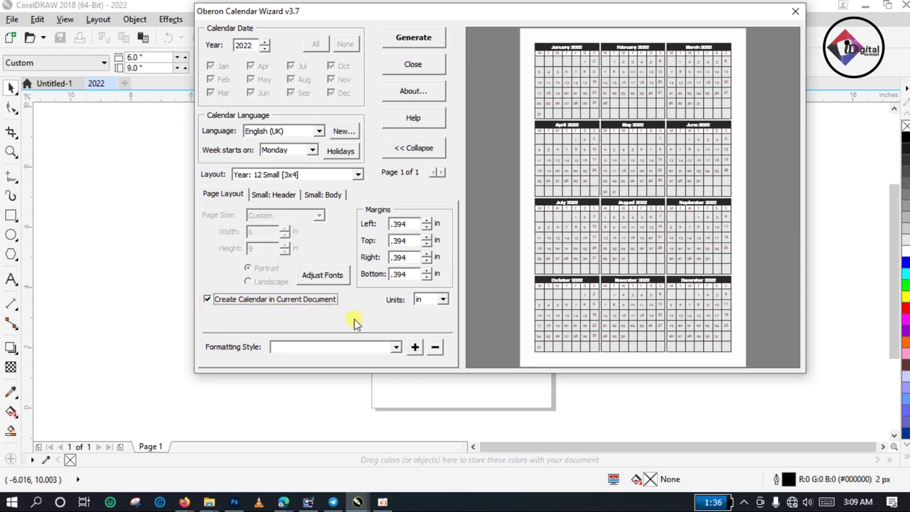
Step: Generate the full-year 2022 calendar in the current document
left_click(419, 39)
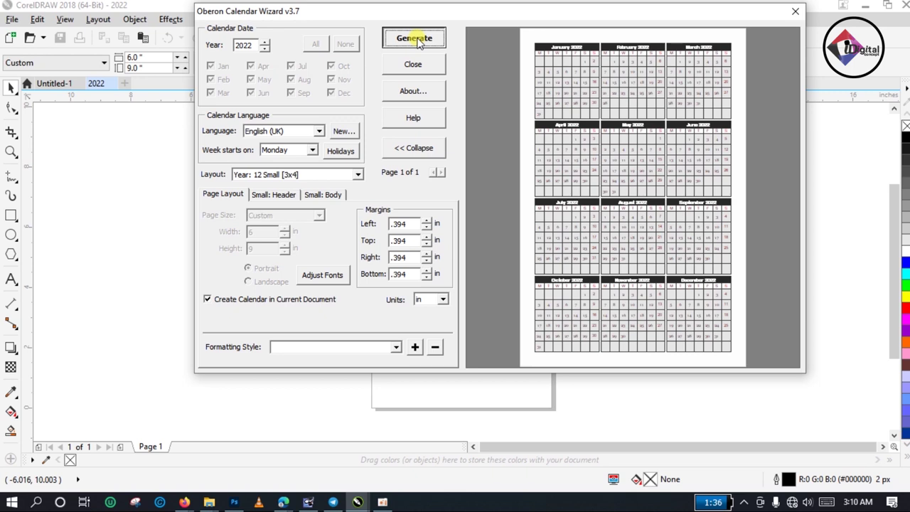
left_click(420, 40)
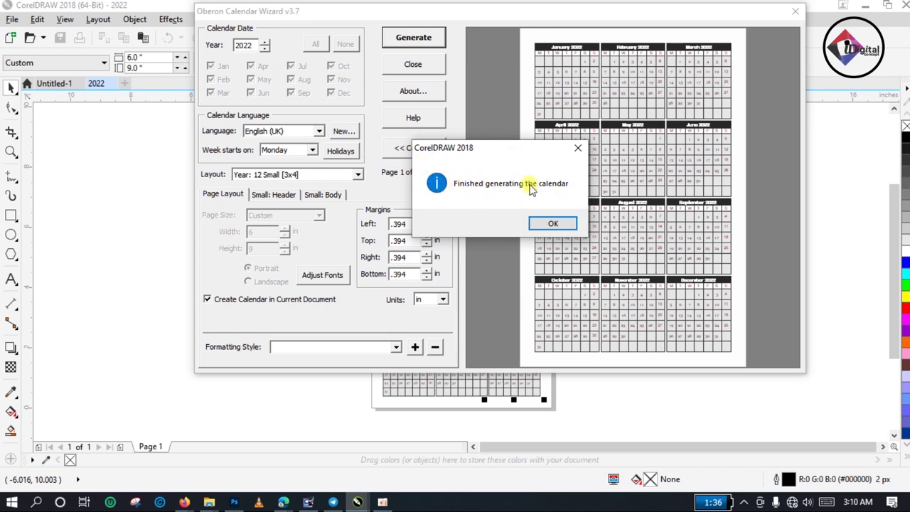
Step: Dismiss the completion message, close the Calendar Wizard and deselect the generated calendar
left_click(552, 225)
left_click_drag(728, 11, 712, 43)
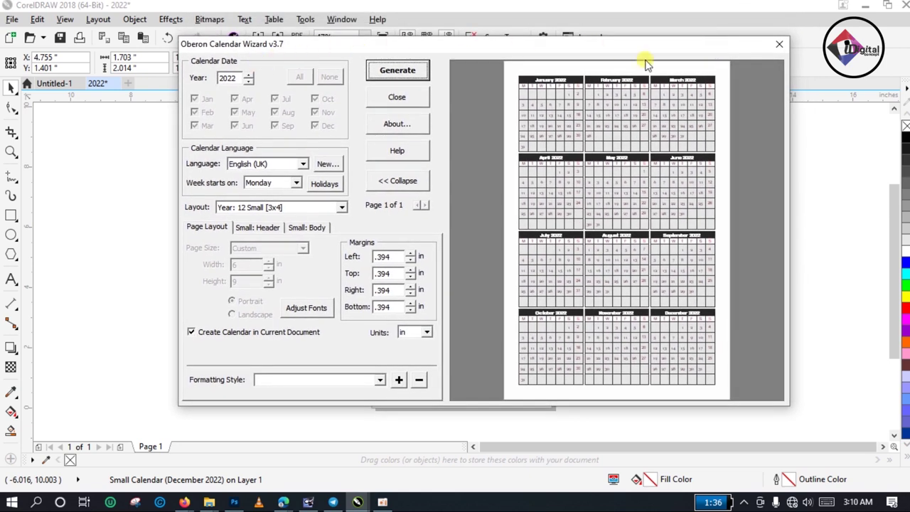
left_click(781, 47)
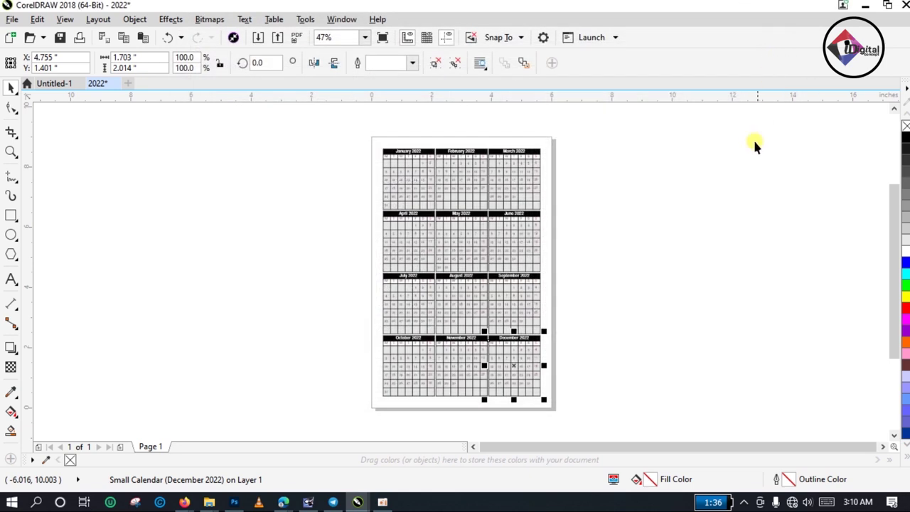
left_click(306, 136)
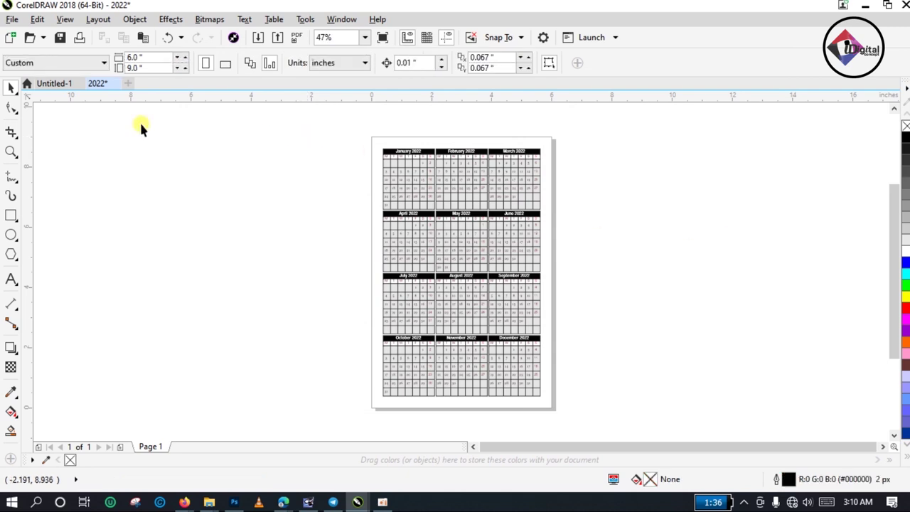
Step: Examine the generated calendar row by row, from January 2022 through December 2022
left_click(11, 152)
left_click_drag(368, 128, 547, 405)
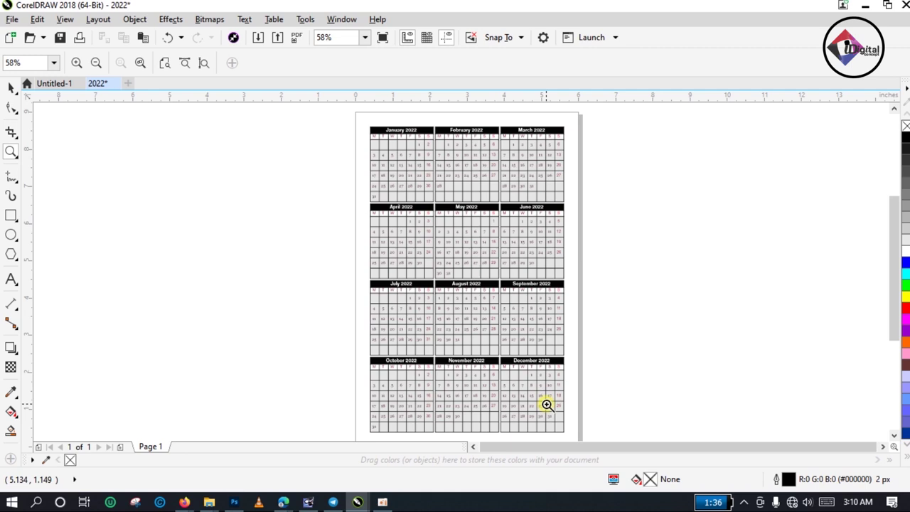
left_click_drag(365, 123, 574, 206)
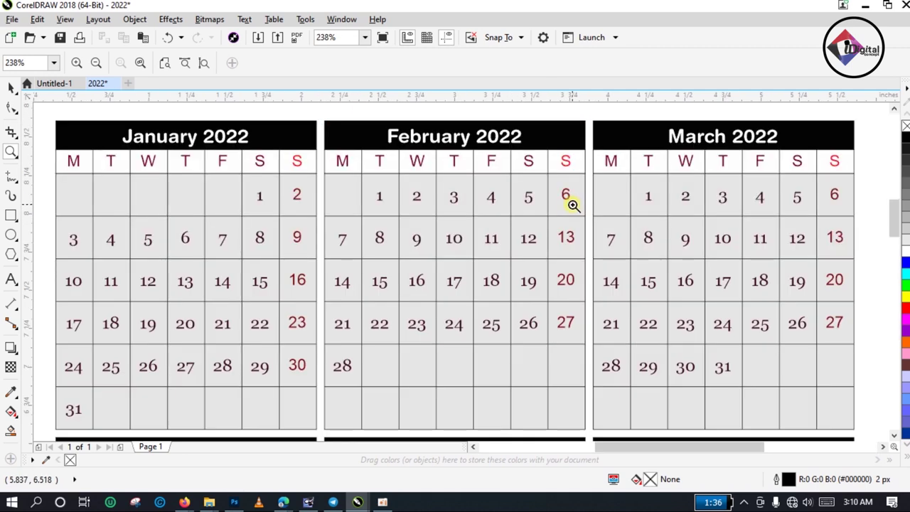
right_click(463, 245)
left_click_drag(358, 198, 575, 287)
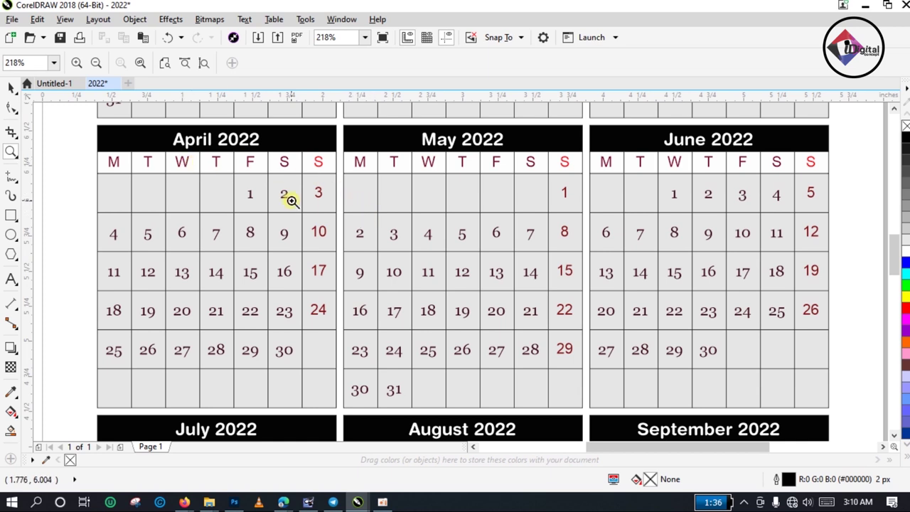
key("shift+F4")
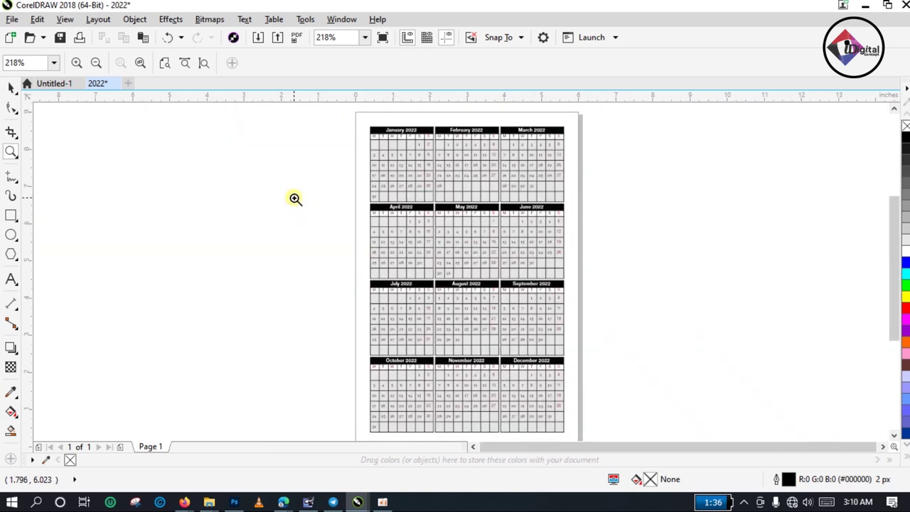
left_click_drag(358, 275, 579, 366)
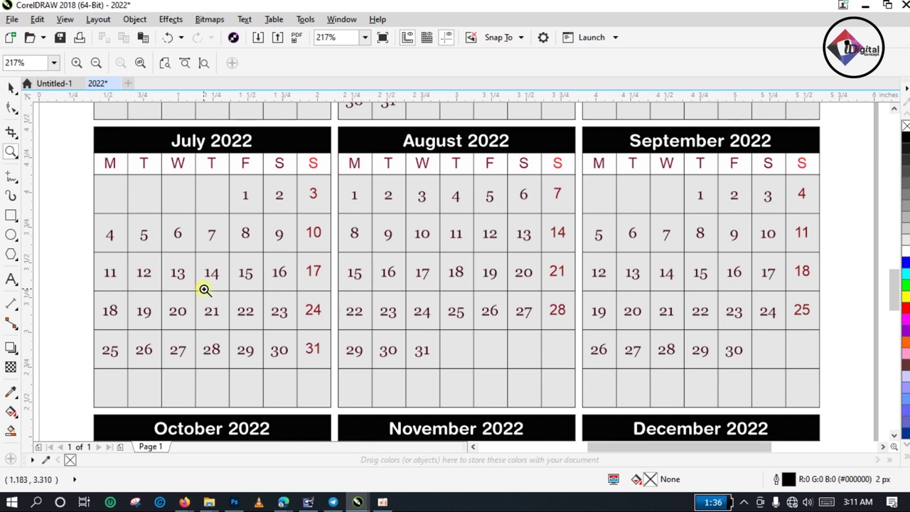
key("shift+F4")
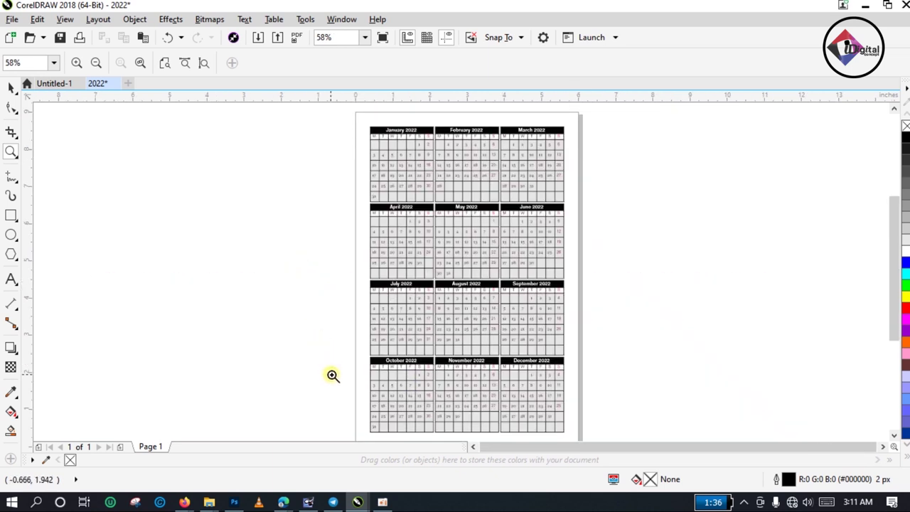
left_click_drag(362, 352, 461, 422)
left_click_drag(577, 441, 576, 393)
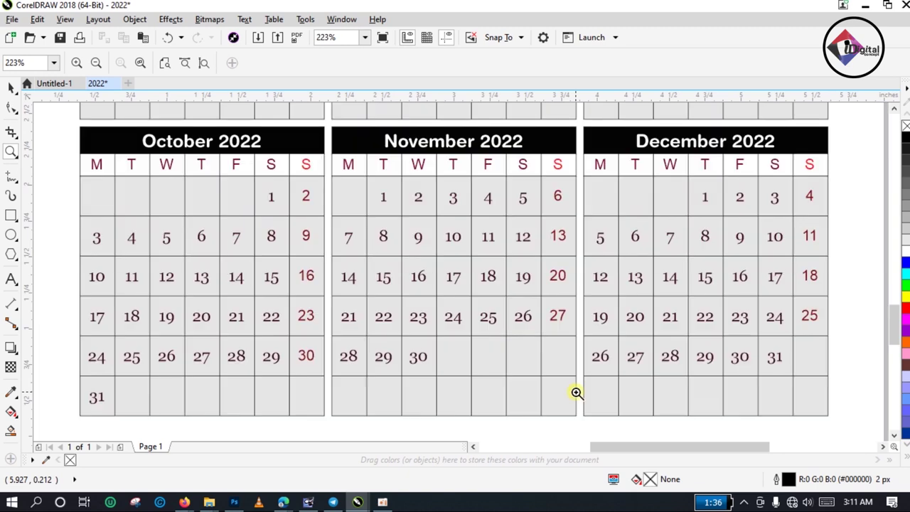
right_click(319, 243)
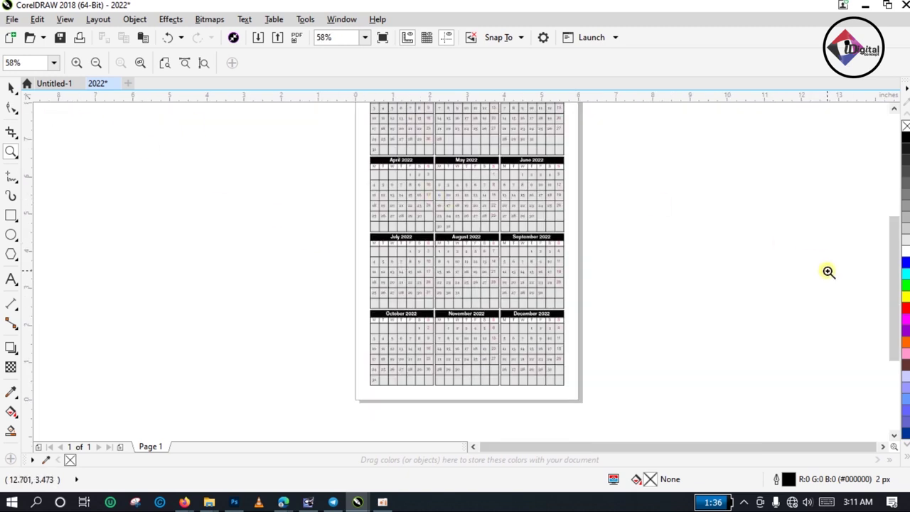
Step: Draw a rectangle about 6 x 9 inches covering the whole page and fill it with orange (#FF6600)
left_click_drag(897, 284, 898, 265)
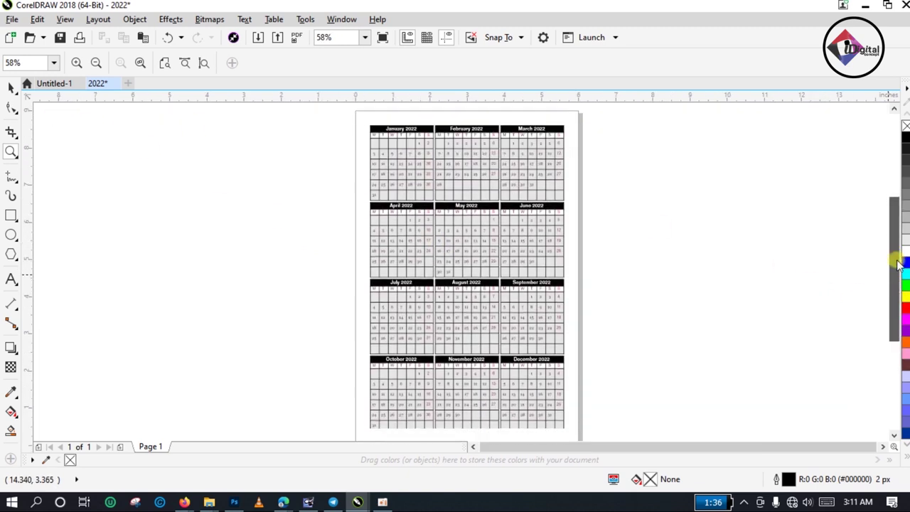
key("F6")
left_click_drag(356, 111, 579, 398)
left_click(11, 87)
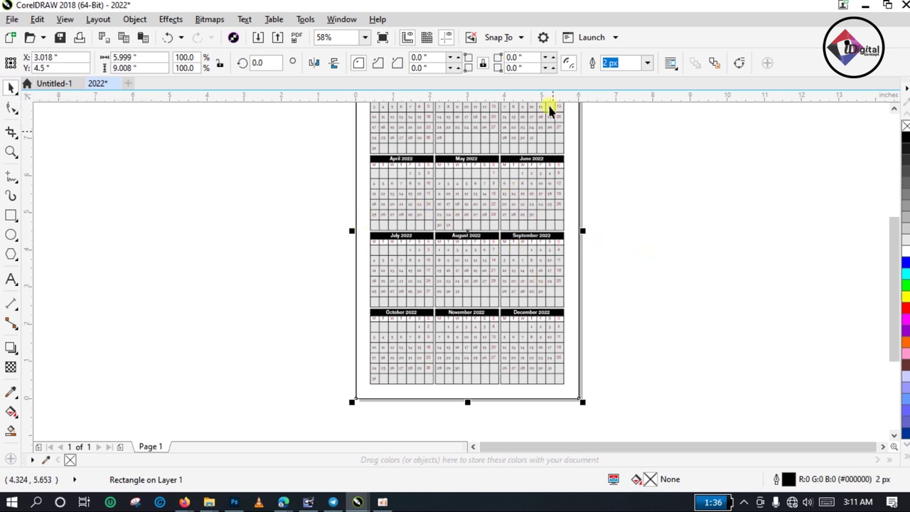
left_click_drag(899, 261, 894, 251)
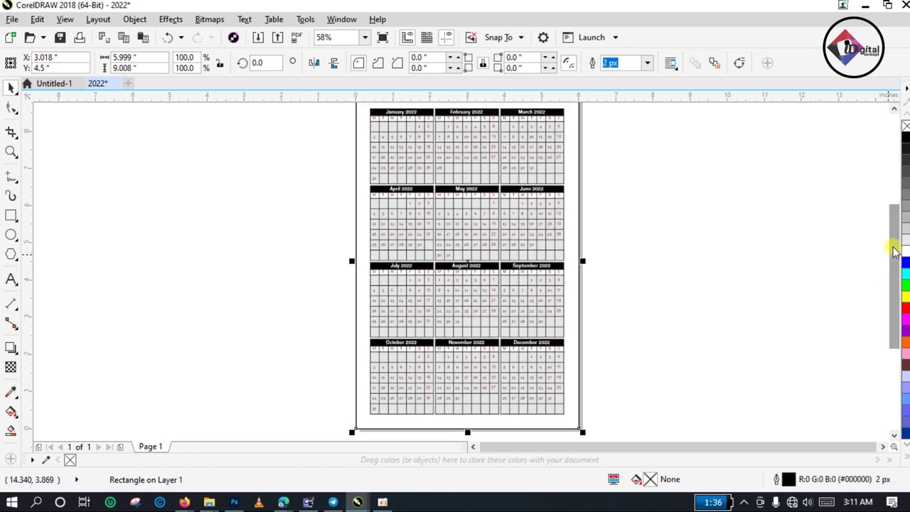
left_click(906, 346)
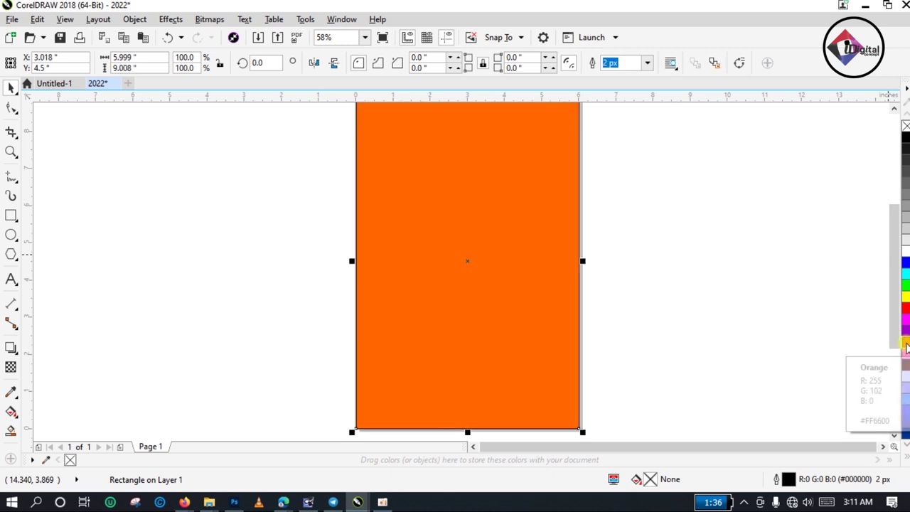
left_click(682, 221)
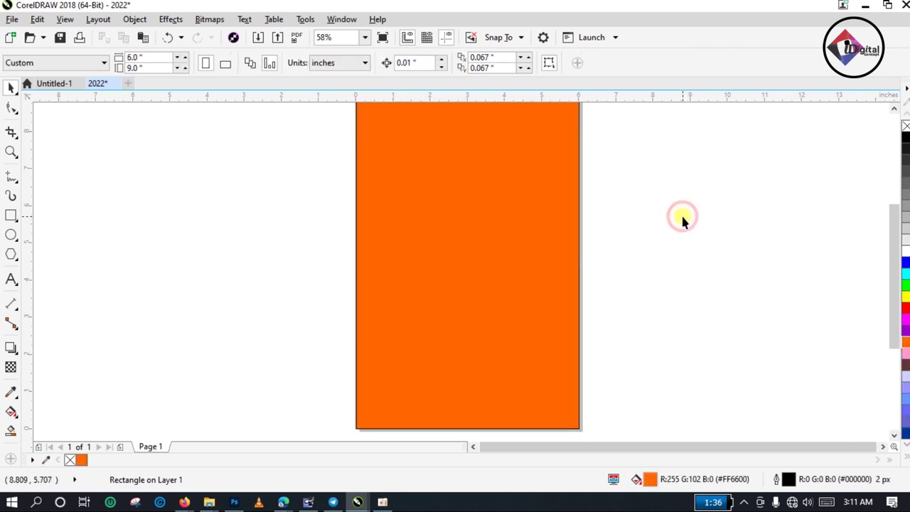
Step: Send the orange rectangle to the back of the layer, behind the calendar months
right_click(487, 234)
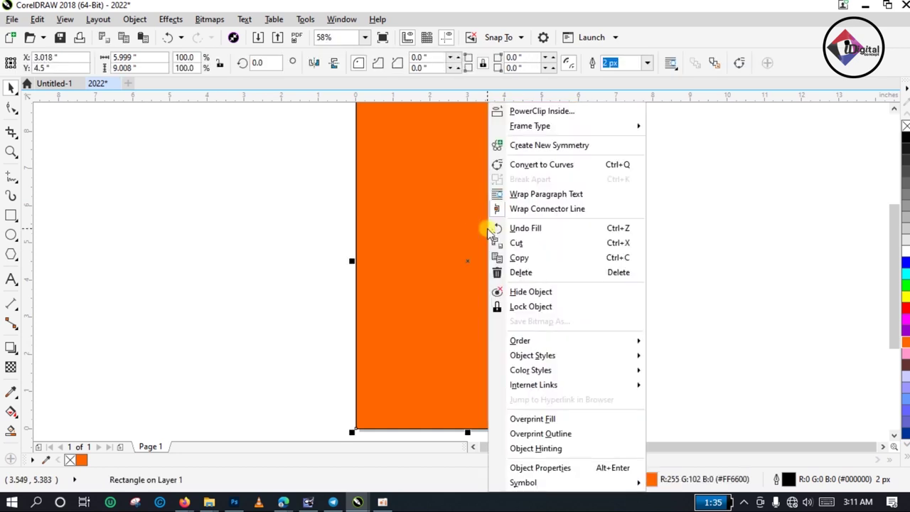
mouse_move(596, 343)
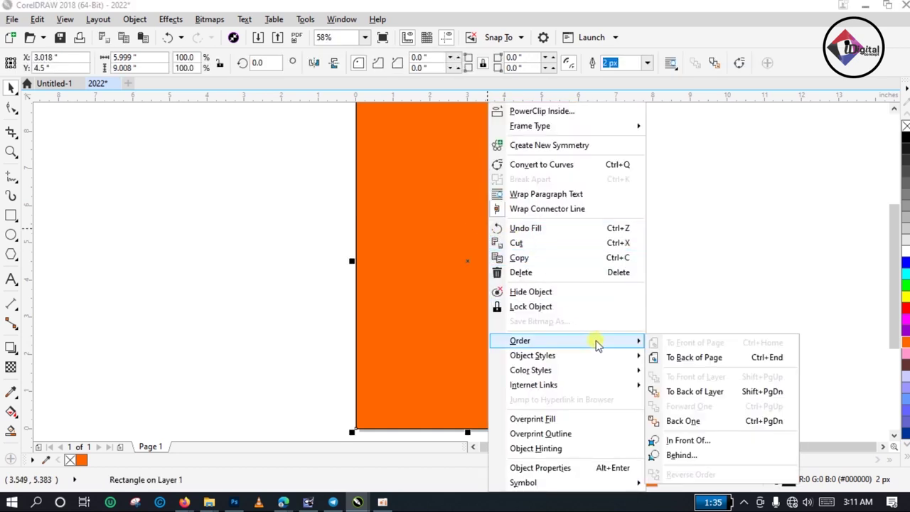
left_click(708, 391)
left_click(682, 269)
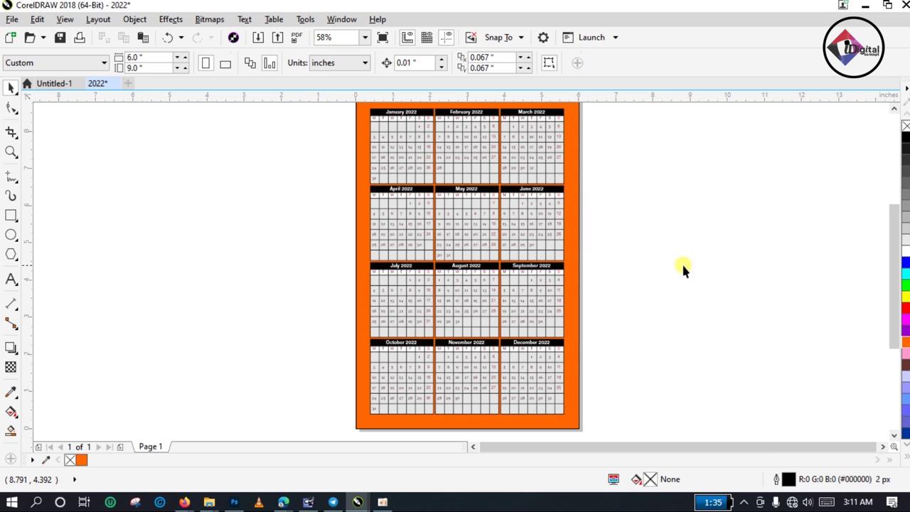
left_click_drag(894, 301, 894, 285)
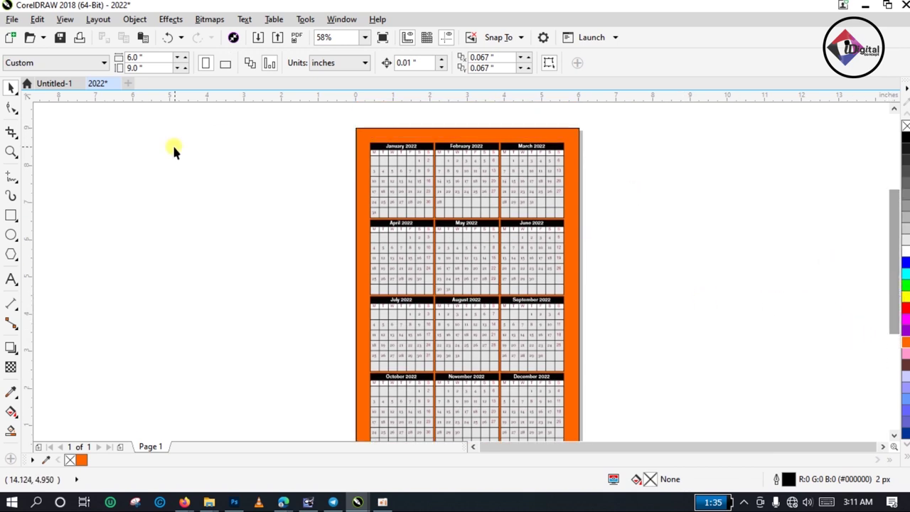
Step: Add the artistic text "2022 Calendar" and place it in the orange margin above the first row of months
left_click(12, 280)
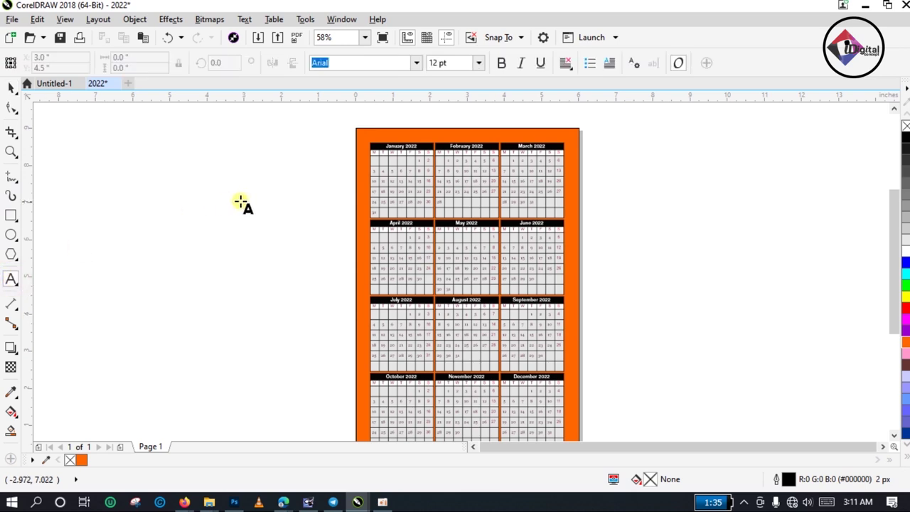
type("2022 Calendar")
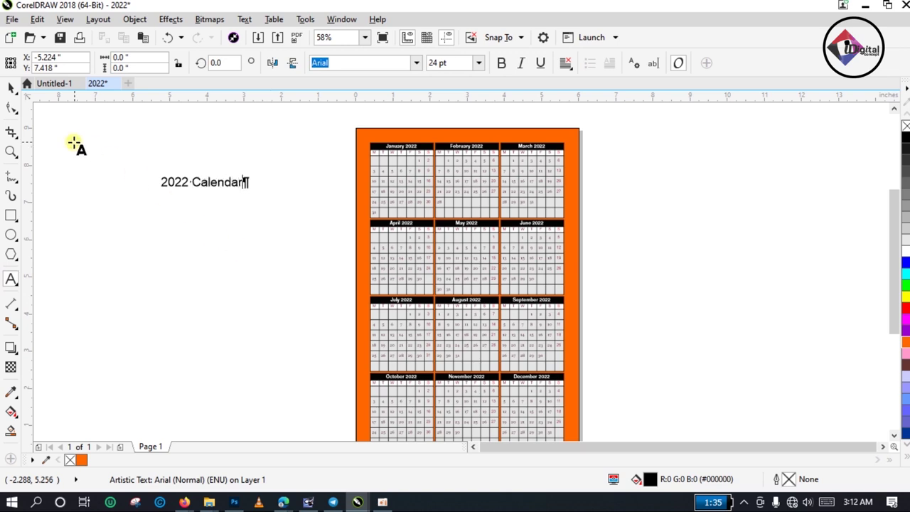
left_click(11, 87)
left_click_drag(204, 183, 475, 135)
Step: Change the case of the "2022 Calendar" title to uppercase
left_click(10, 151)
left_click_drag(423, 122, 551, 154)
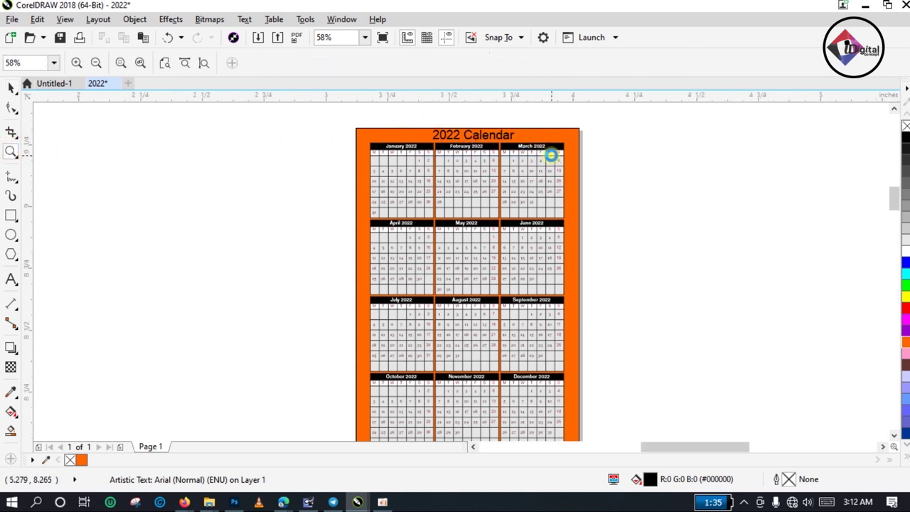
left_click(10, 86)
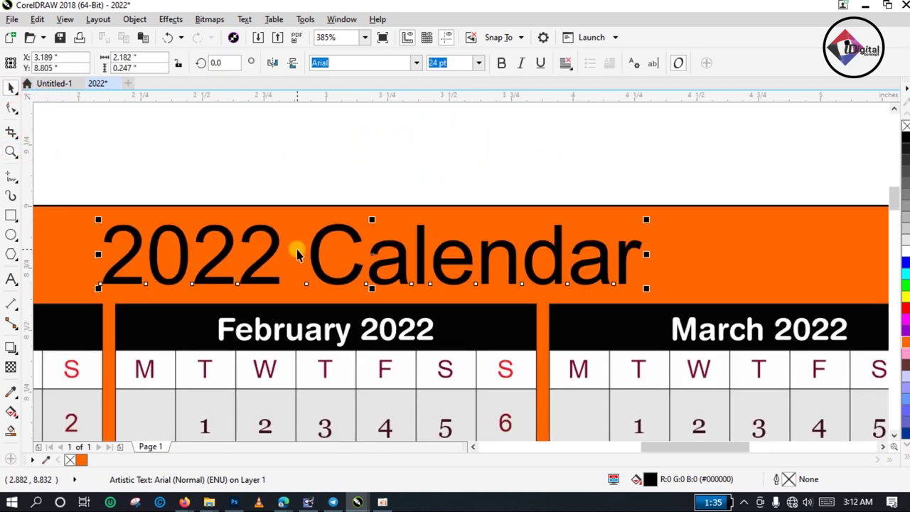
left_click(244, 20)
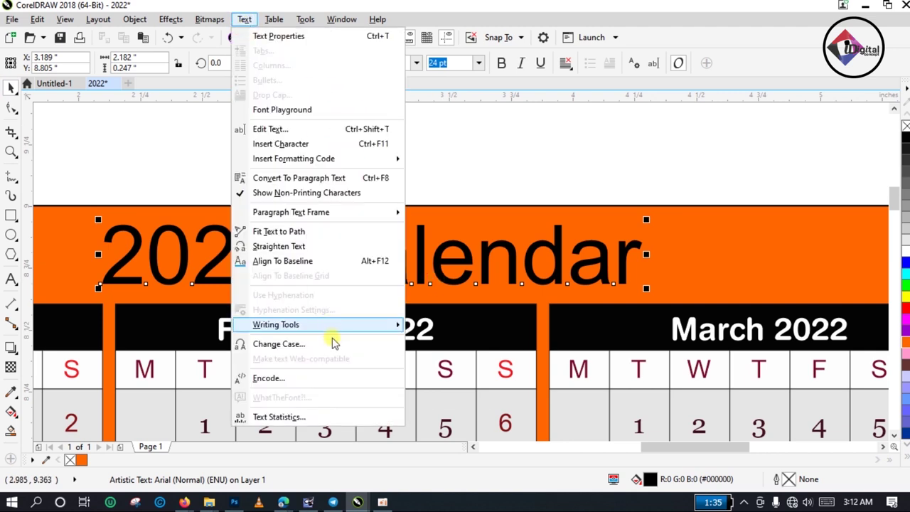
left_click(332, 344)
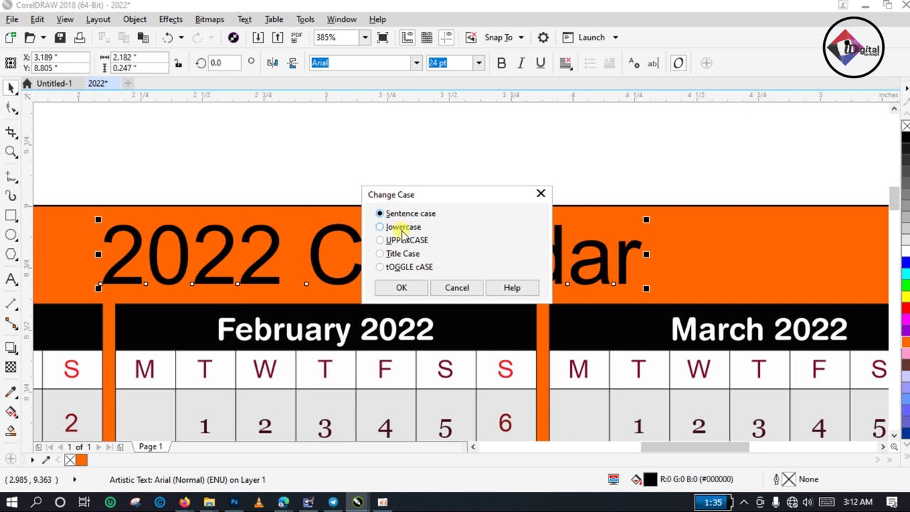
left_click(403, 287)
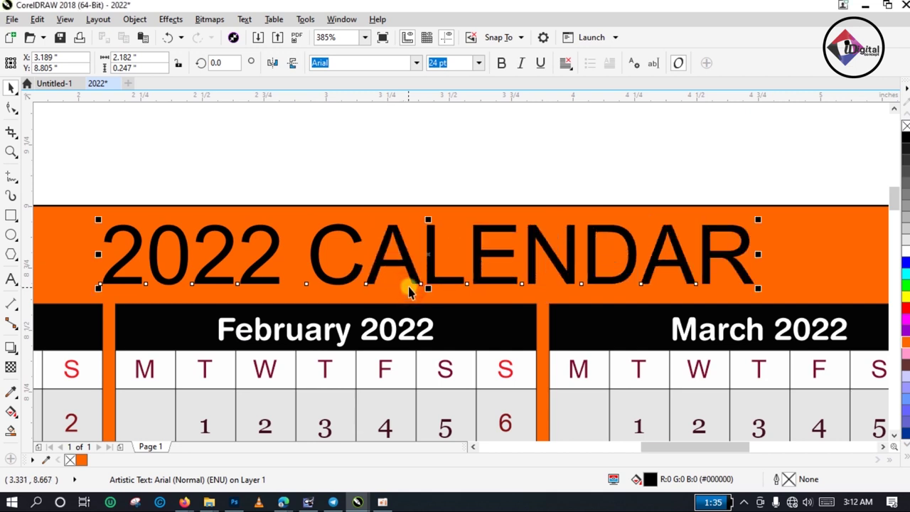
Step: Make the 2022 CALENDAR title bold and set its font size to 20 pt
left_click(502, 63)
left_click(478, 62)
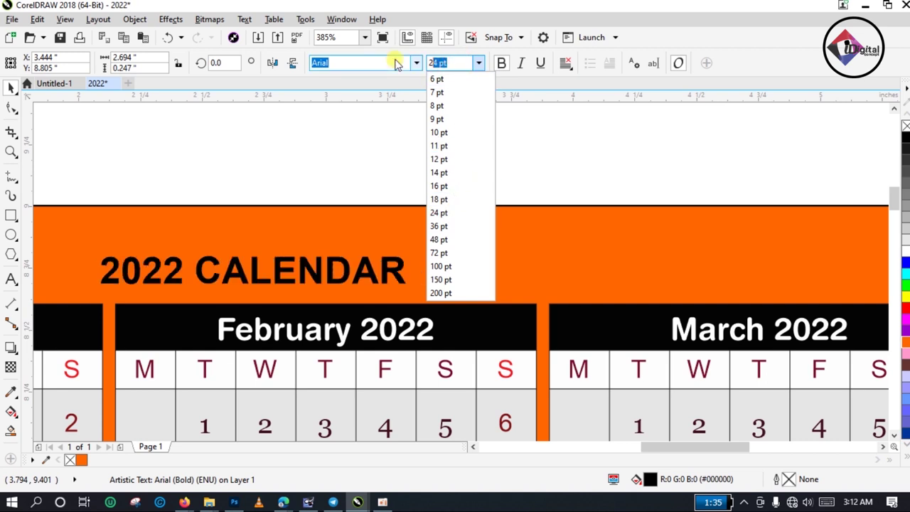
type("20")
key("Return")
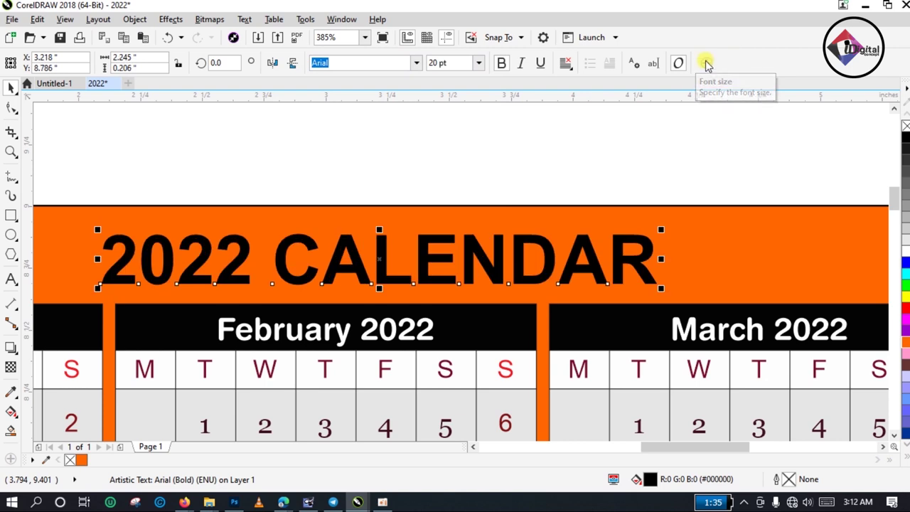
Step: Centre the title horizontally on the orange background rectangle
left_click(734, 252, "shift")
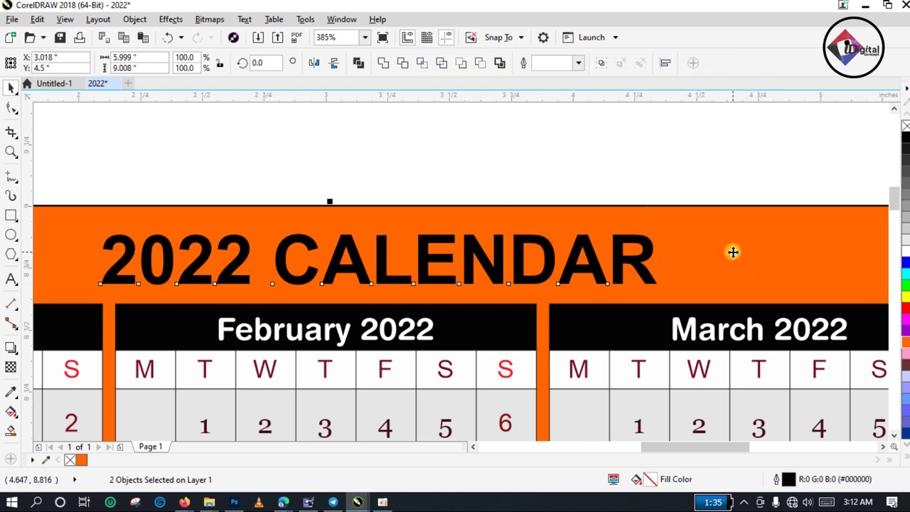
key("e")
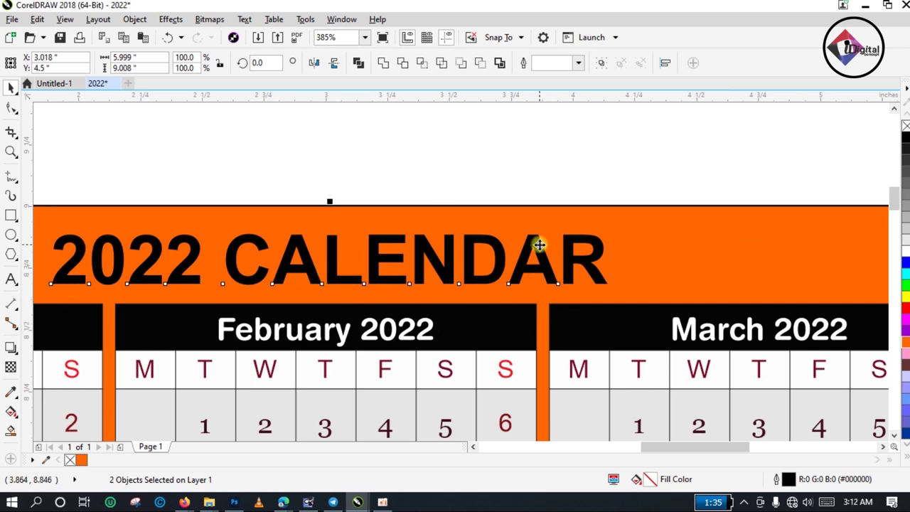
left_click(540, 179)
Step: Give the 2022 CALENDAR title a white outline and check it on the full page
left_click(526, 246)
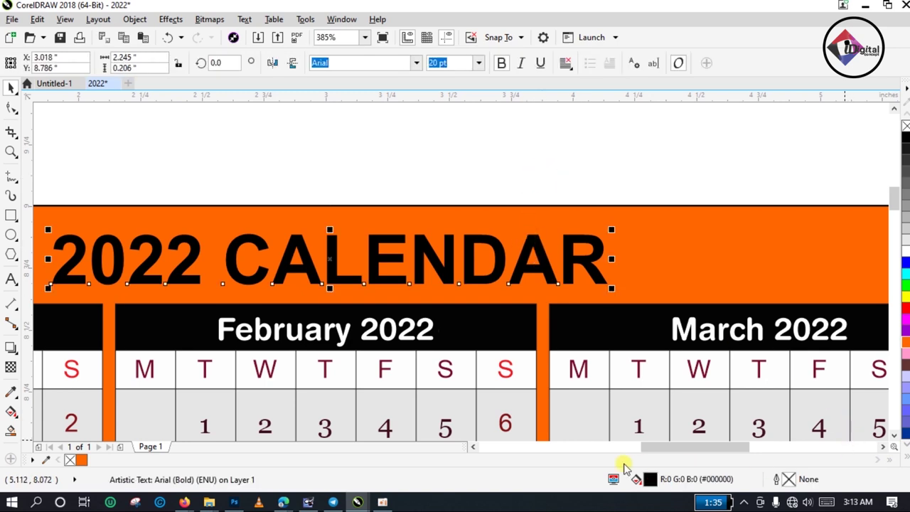
key("z")
key("F4")
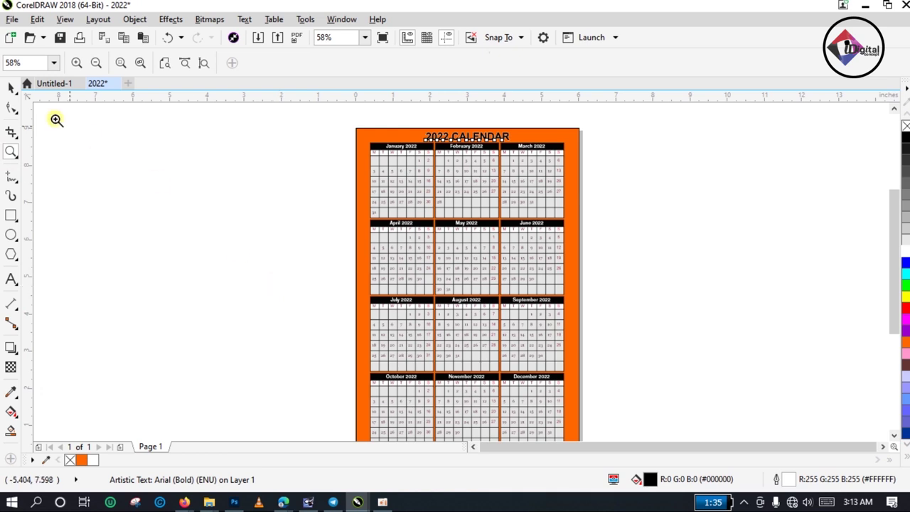
Step: Remove the outline from the orange background rectangle
key("space")
left_click(374, 128)
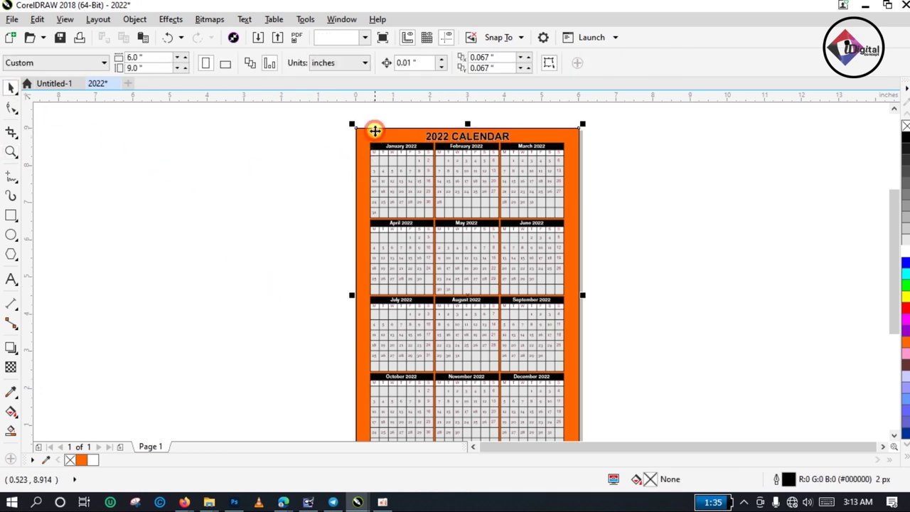
right_click(69, 460)
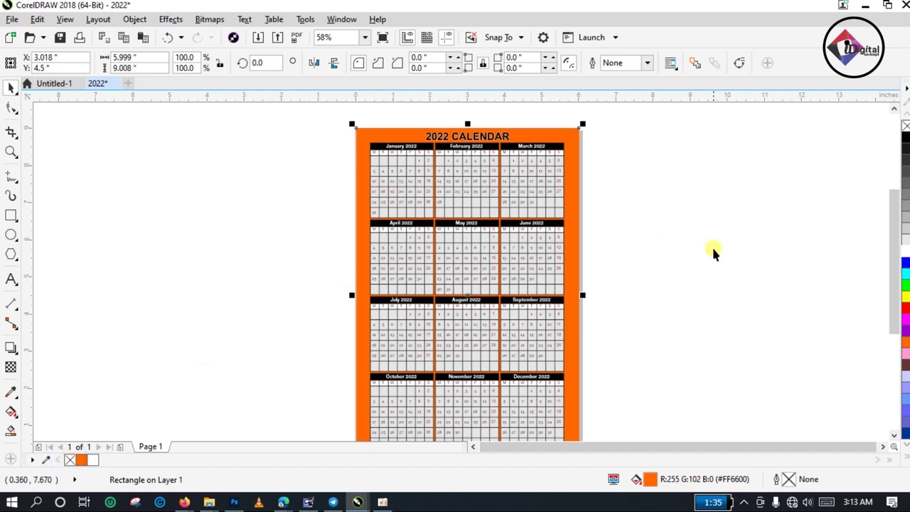
Step: Select all the calendar objects and prepare to publish to PDF on the Desktop as 2022 Calendar.pdf
mouse_move(899, 227)
left_mouse_down()
mouse_move(898, 249)
mouse_move(898, 239)
left_mouse_up()
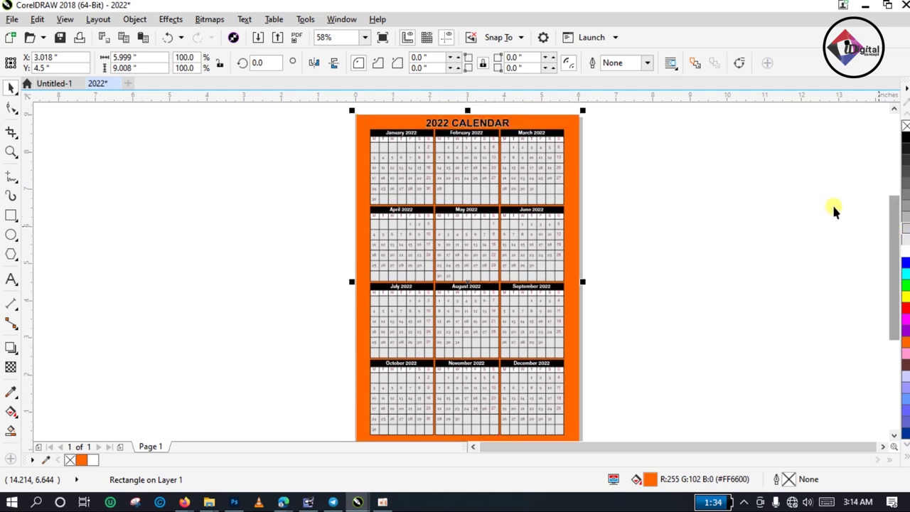
left_click(286, 168)
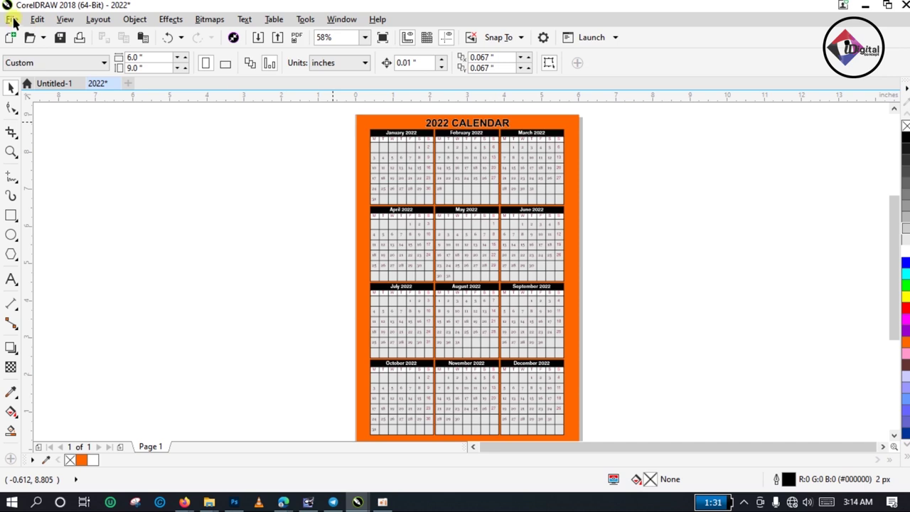
key("ctrl+a")
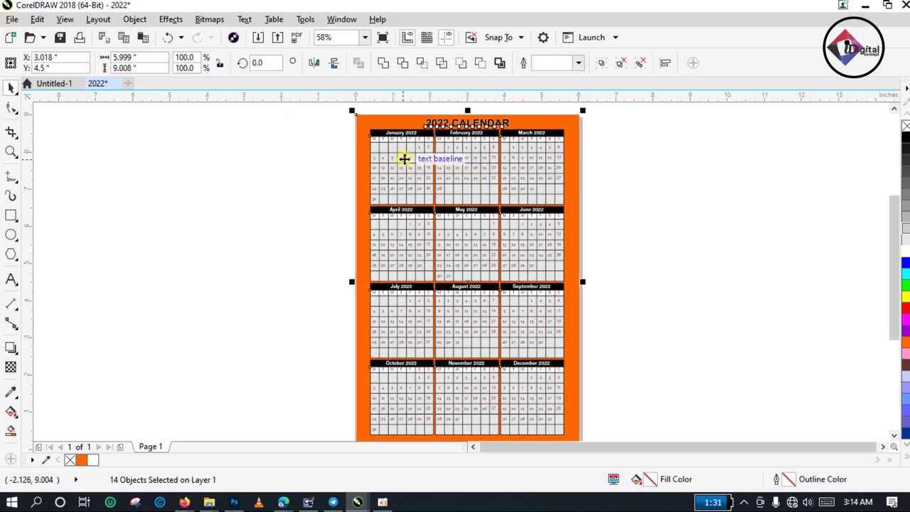
left_click(8, 19)
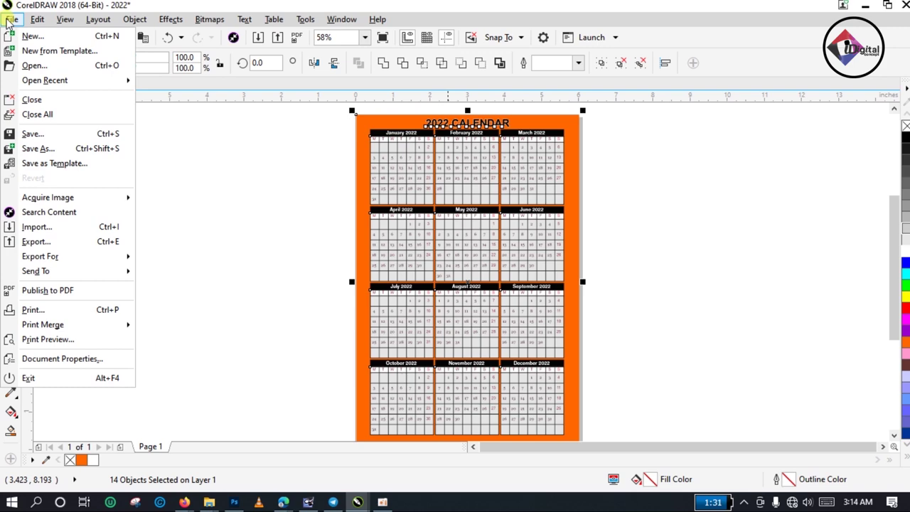
left_click(64, 295)
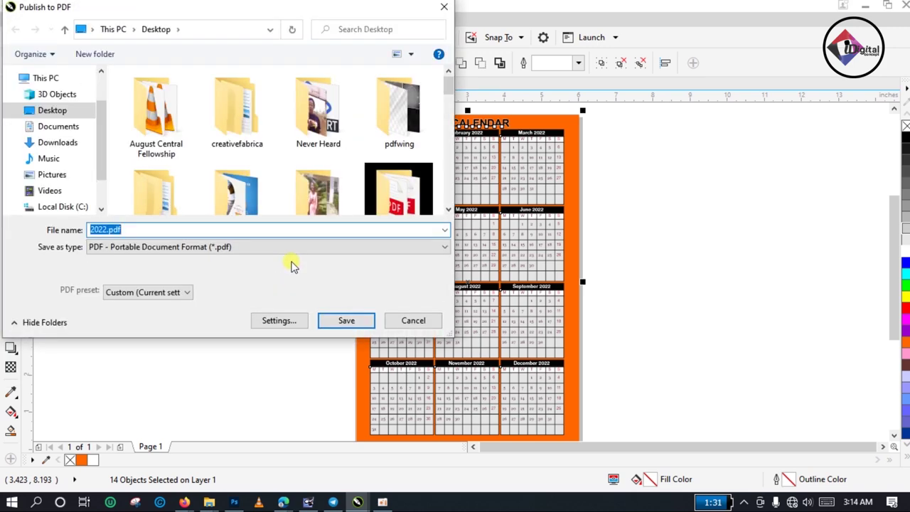
left_click(131, 230)
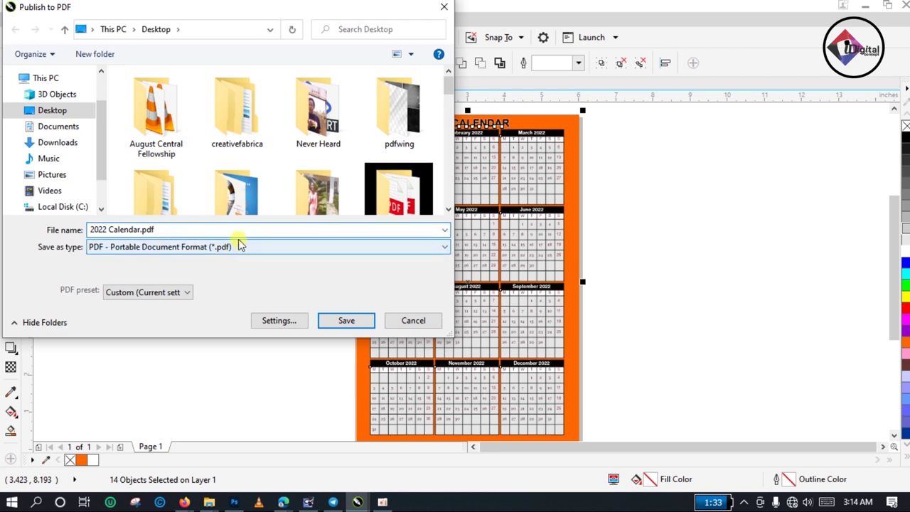
Step: Review the PDF preset, the preflight issues and the general export settings, and accept the PDF settings
left_click(146, 293)
left_click(145, 294)
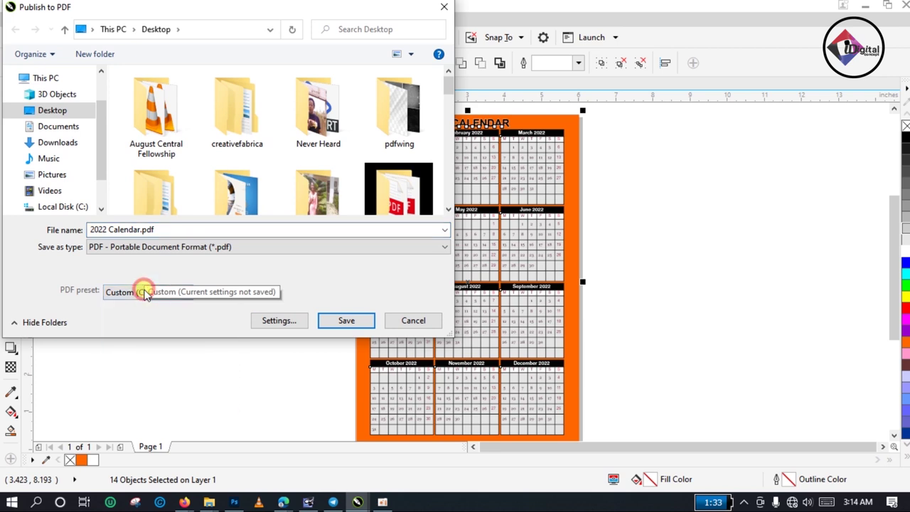
left_click(291, 323)
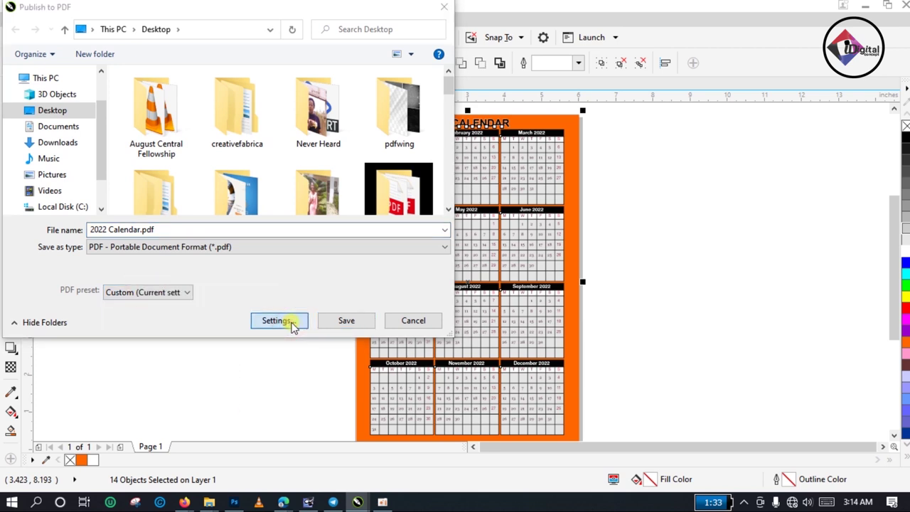
left_click_drag(260, 19, 478, 110)
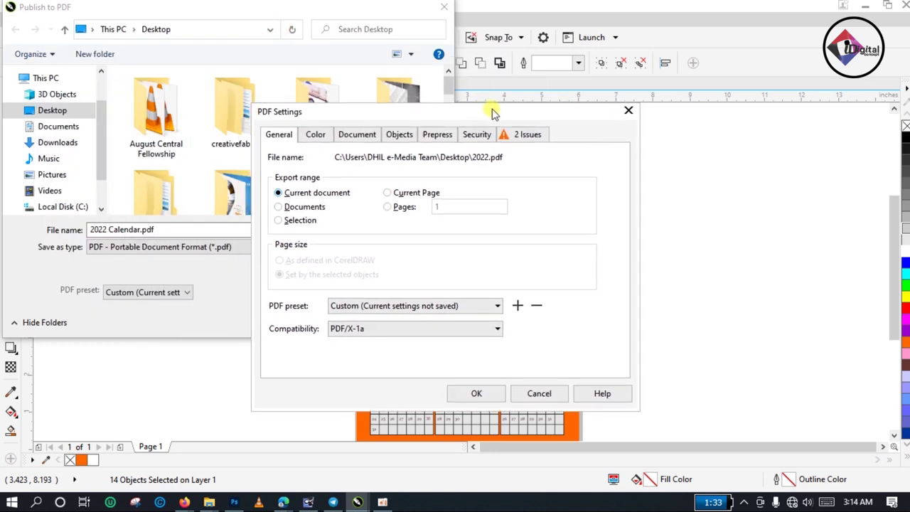
left_click(522, 139)
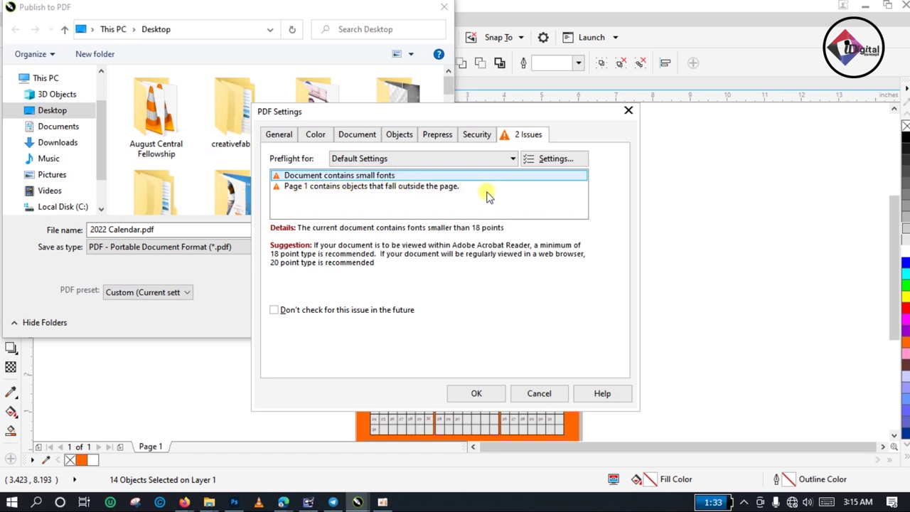
left_click(463, 190)
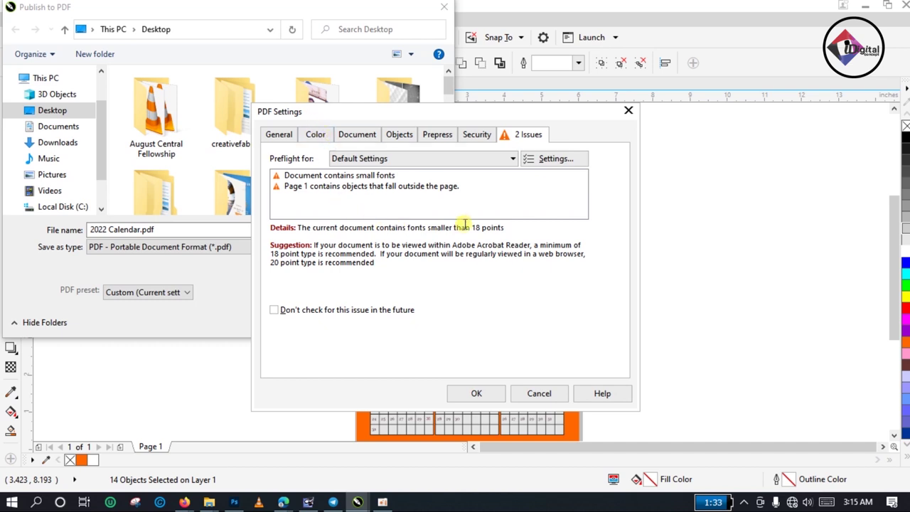
left_click(313, 135)
left_click(279, 135)
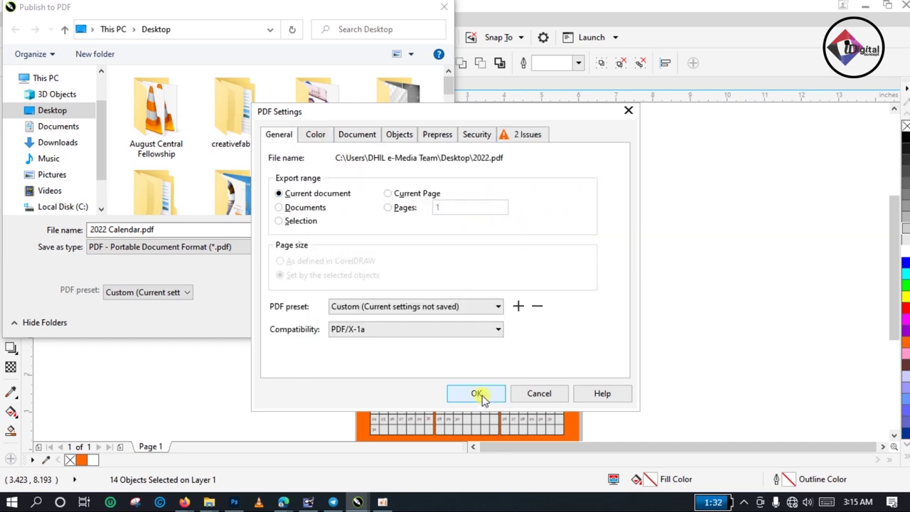
left_click(477, 395)
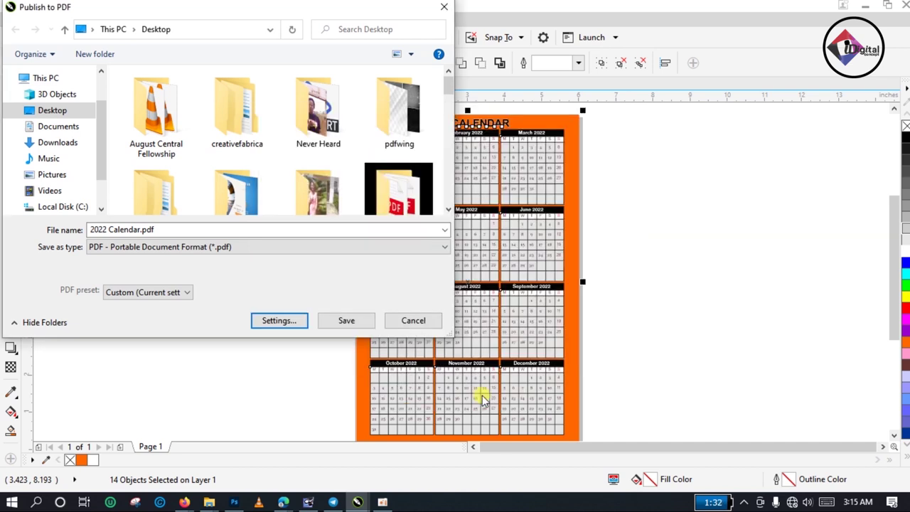
Step: Save the calendar PDF and look through the published page down to December in Microsoft Edge
left_click(345, 320)
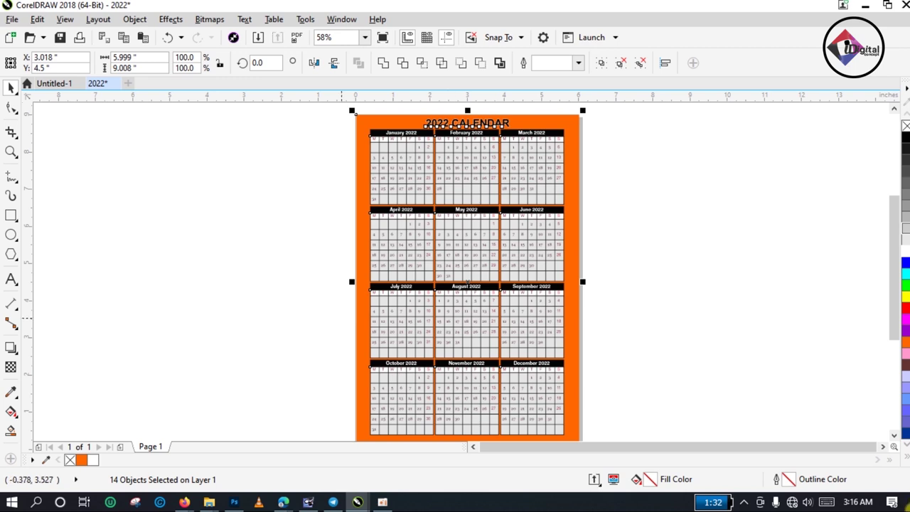
left_click(594, 480)
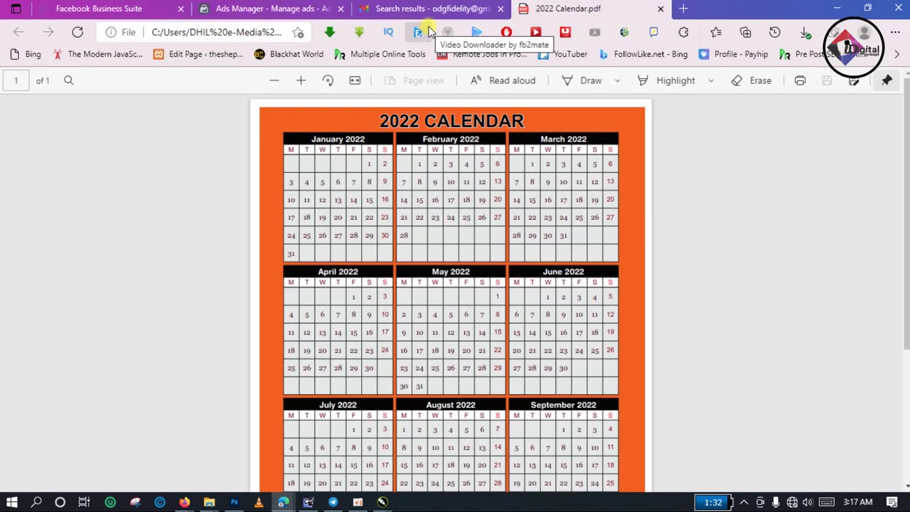
left_click_drag(908, 126, 908, 221)
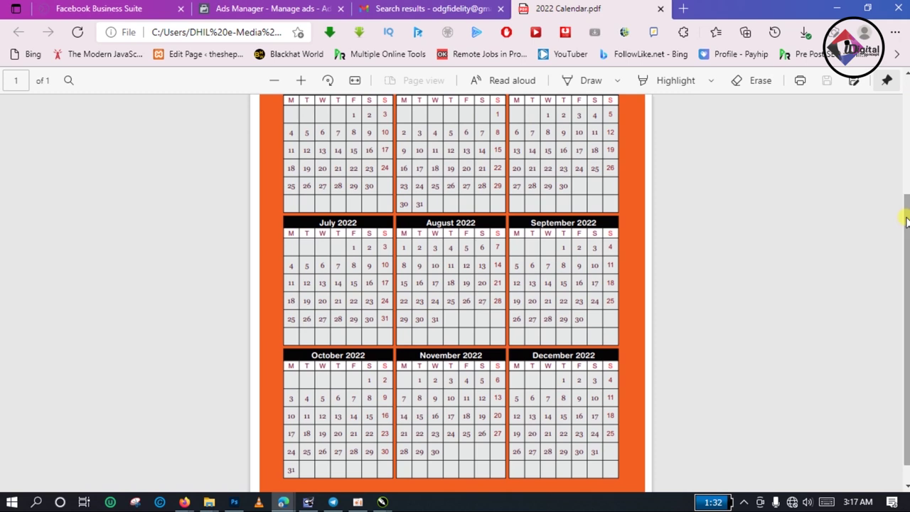